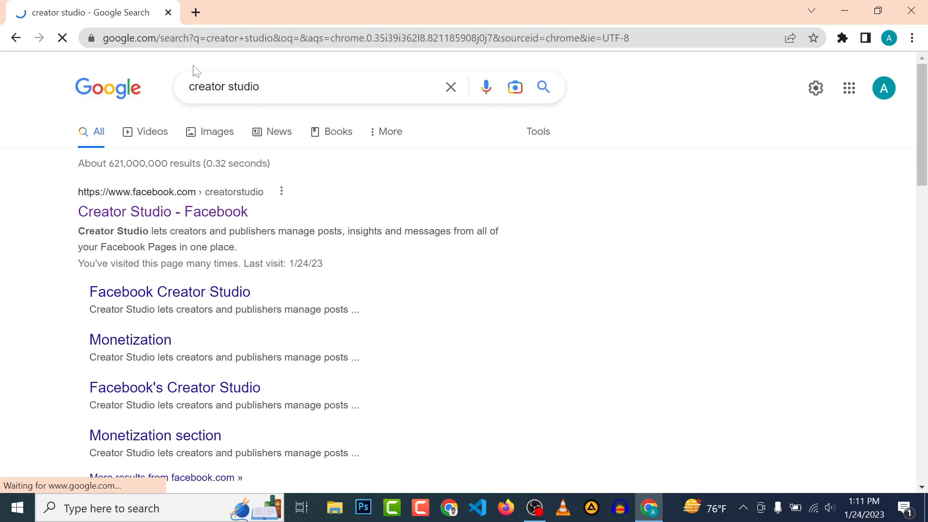
Open the 'Creator Studio - Facebook' Google result to reach the Allrounder Technology Business Suite home.
drag(259, 87, 177, 87)
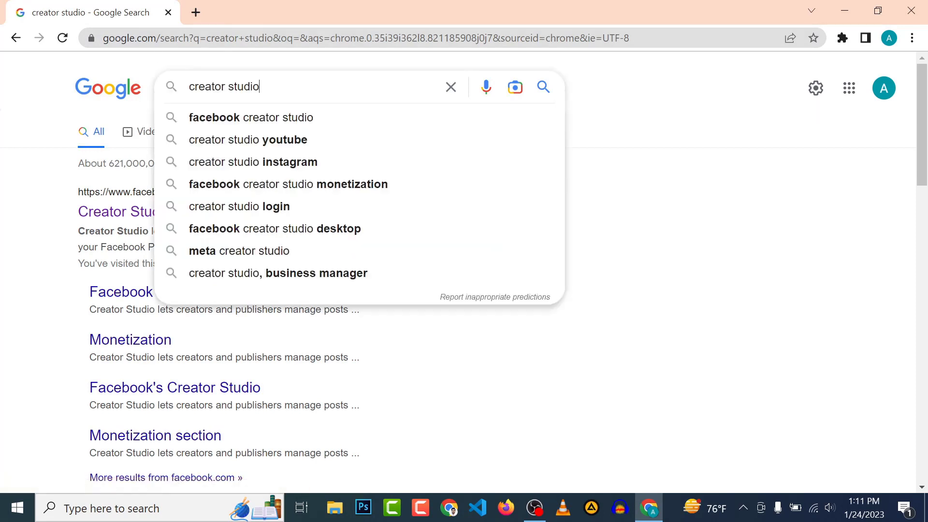
click(137, 213)
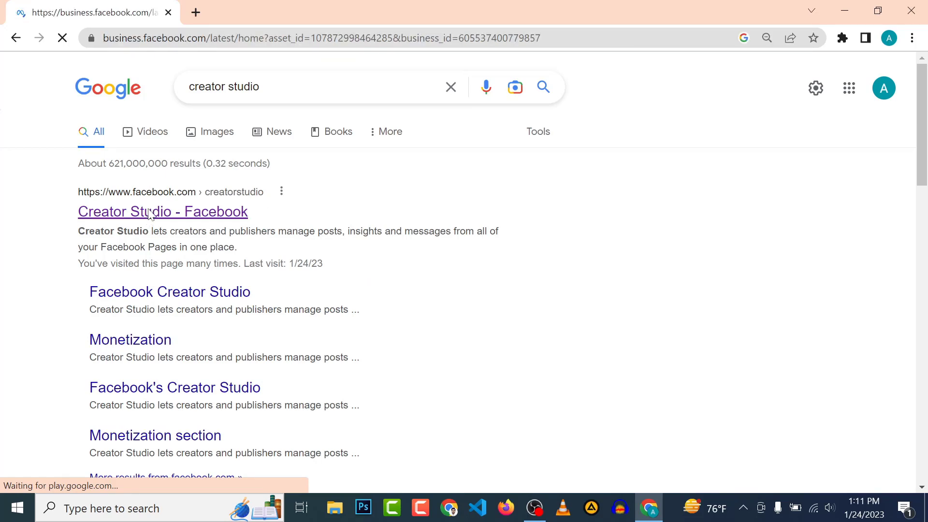
scroll(359, 265, up, 4)
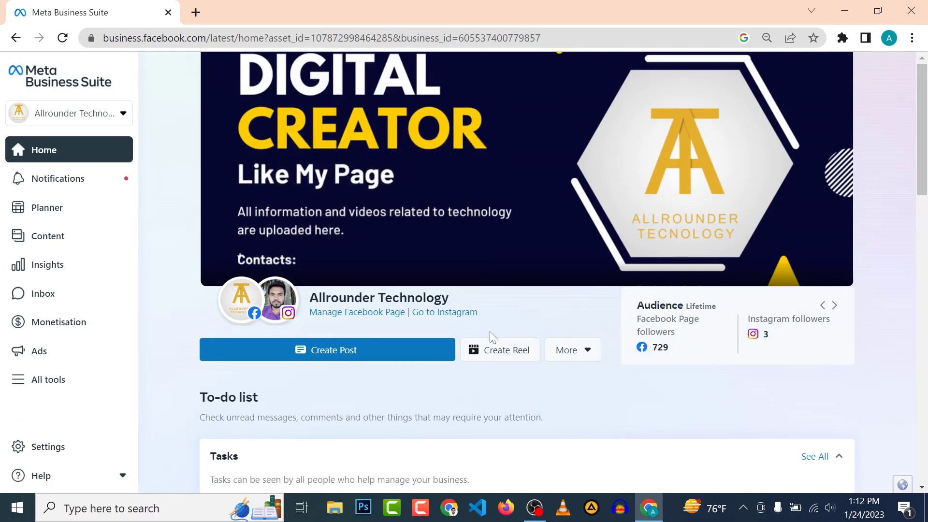
scroll(490, 333, down, 1)
scroll(490, 333, up, 1)
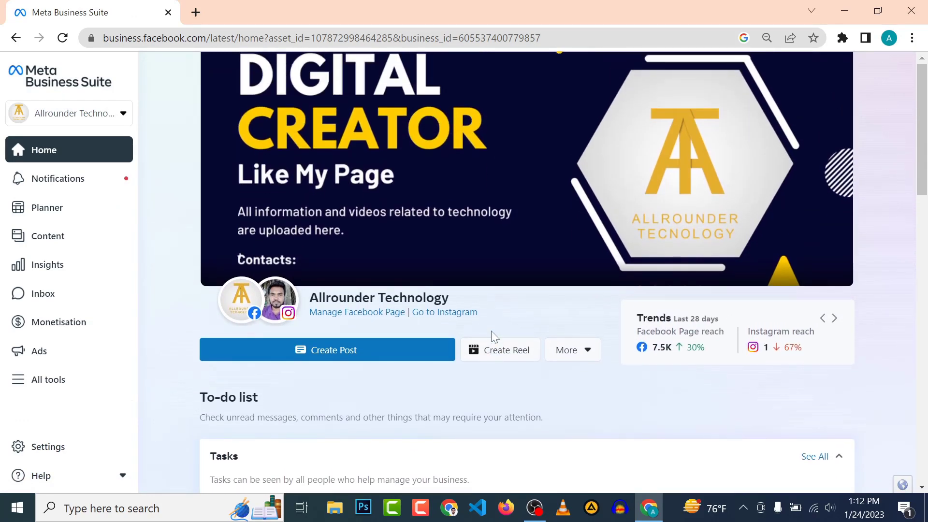
scroll(492, 332, down, 1)
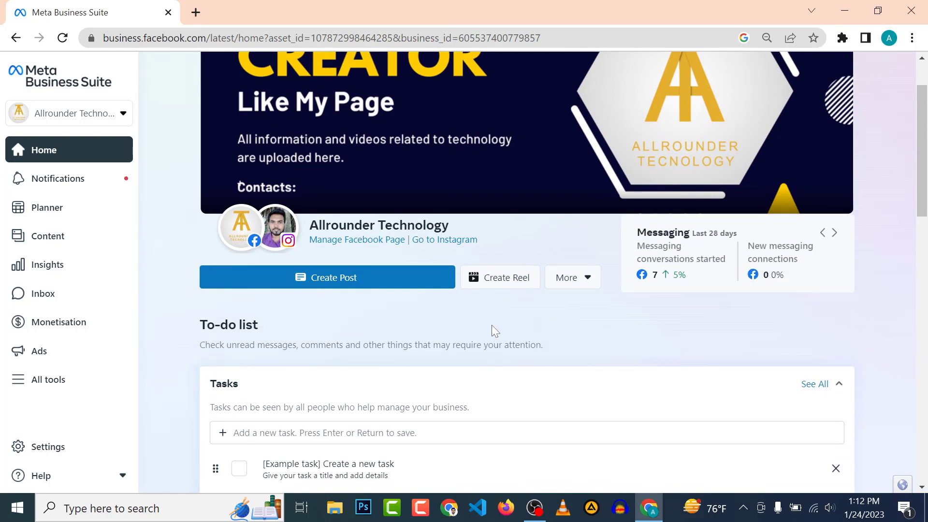
In a new tab, go to Facebook and open the personal profile page.
click(196, 13)
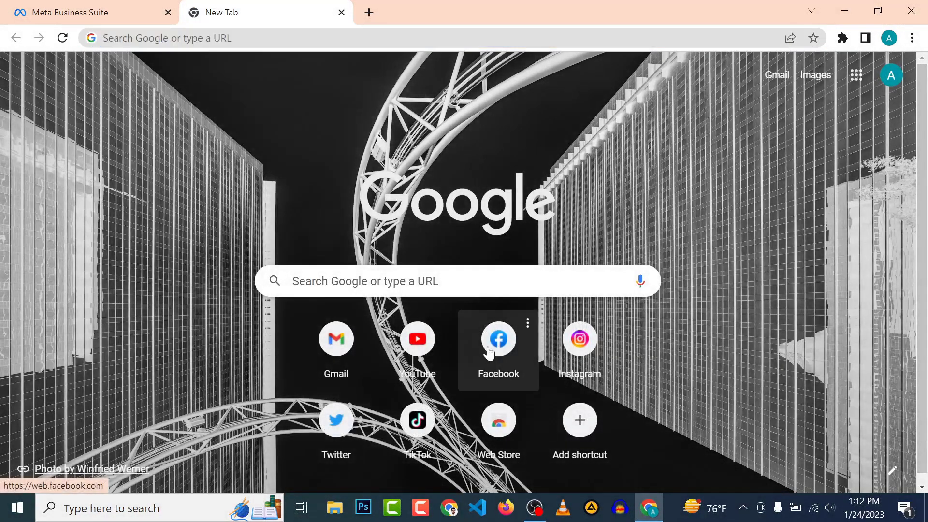
click(489, 353)
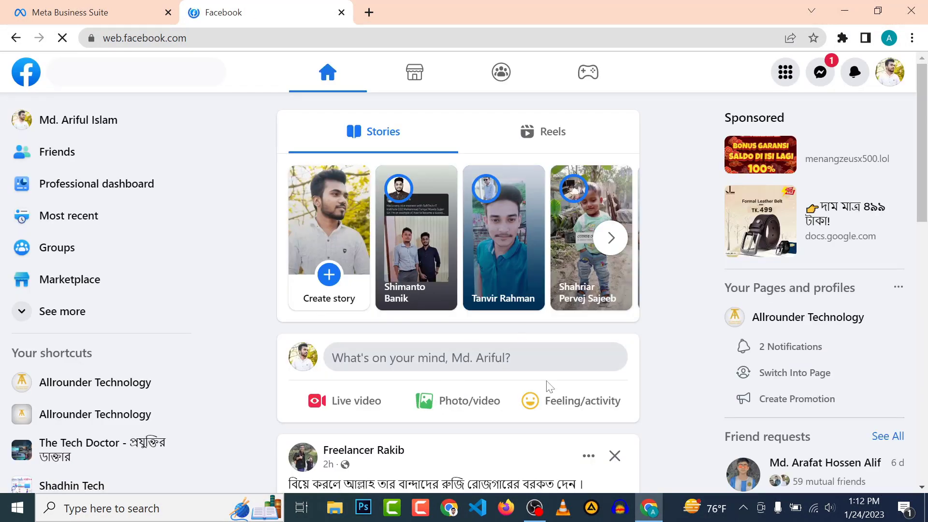
click(119, 123)
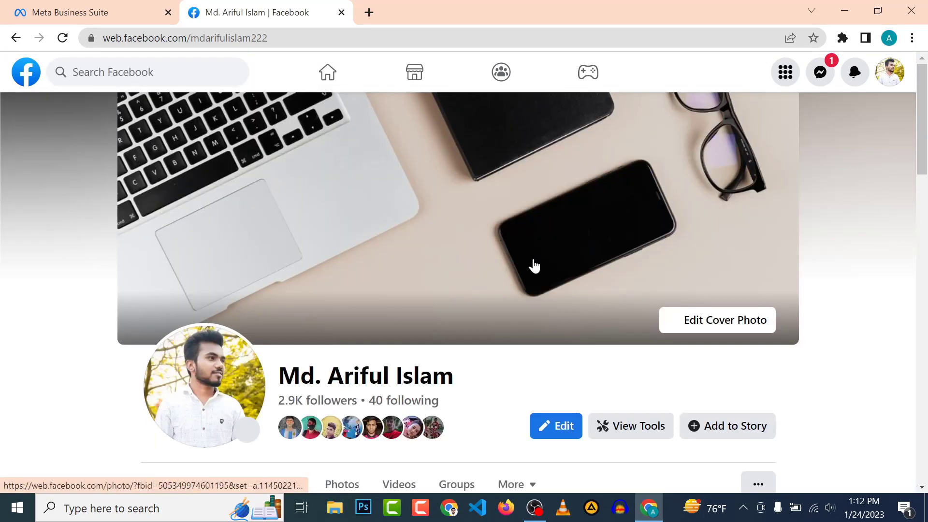
Confirm the Bengali video post lists both accounts under Creation team, then return to Business Suite.
scroll(457, 317, down, 3)
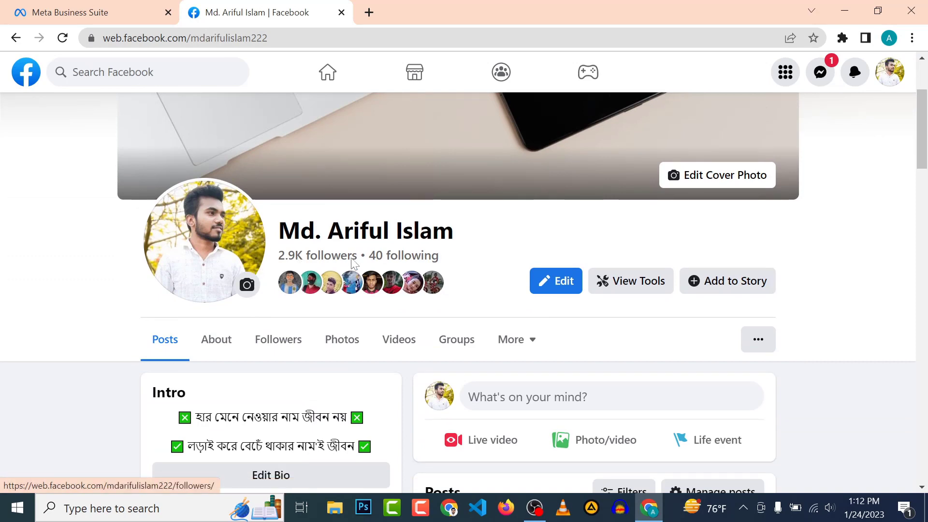
scroll(431, 334, down, 6)
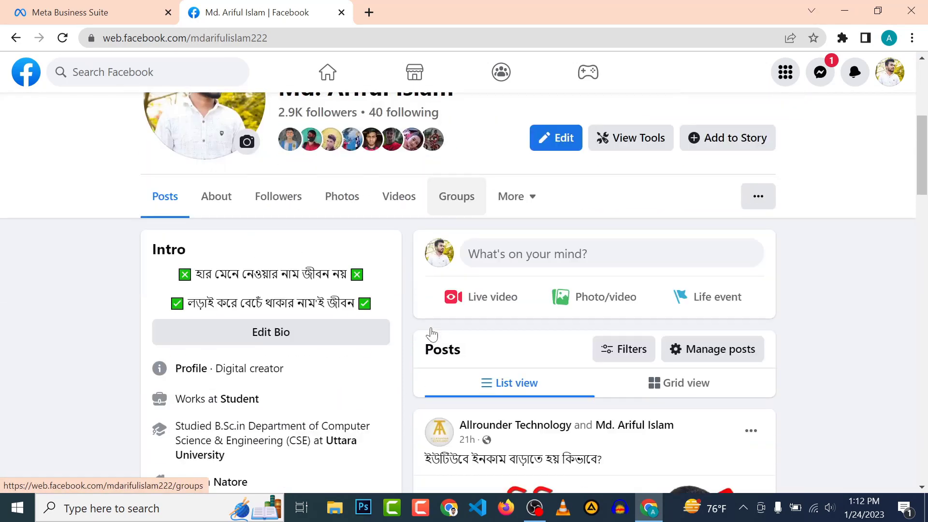
scroll(431, 333, down, 1)
mouse_move(710, 338)
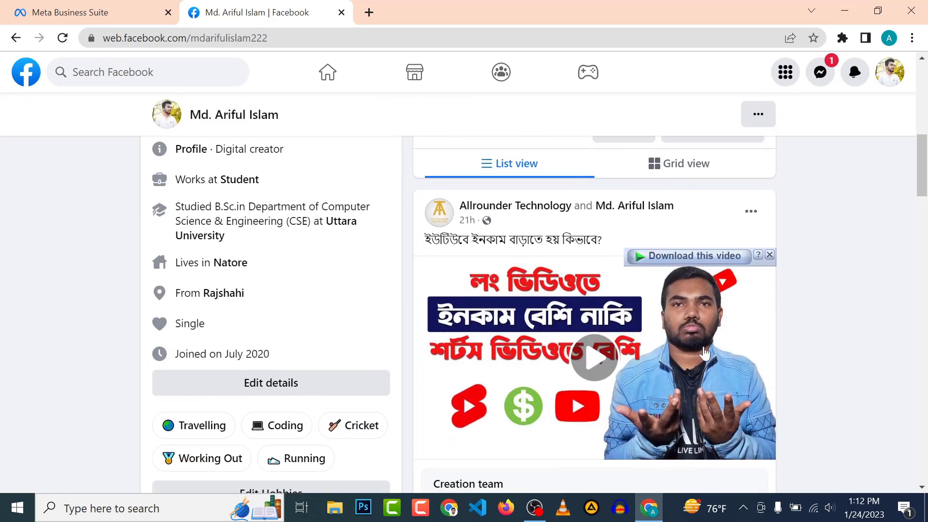
scroll(599, 270, down, 1)
scroll(531, 222, up, 1)
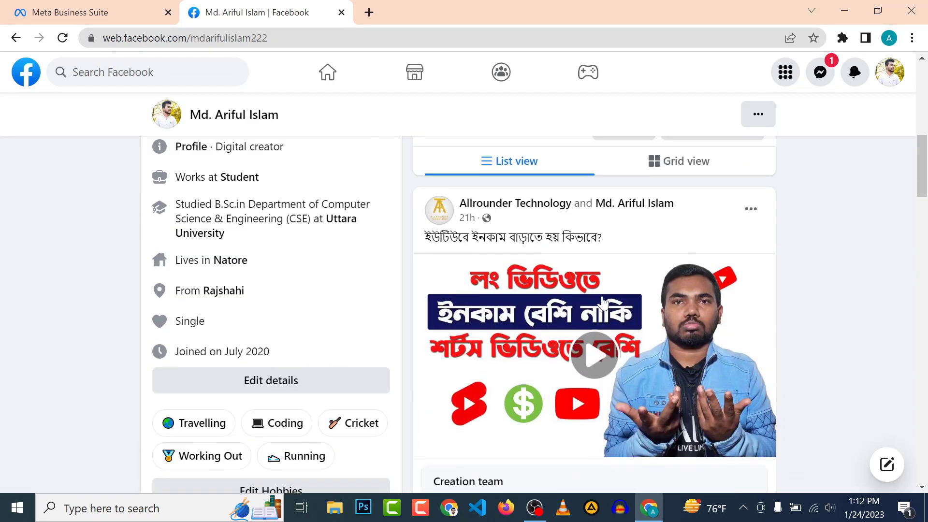
mouse_move(509, 205)
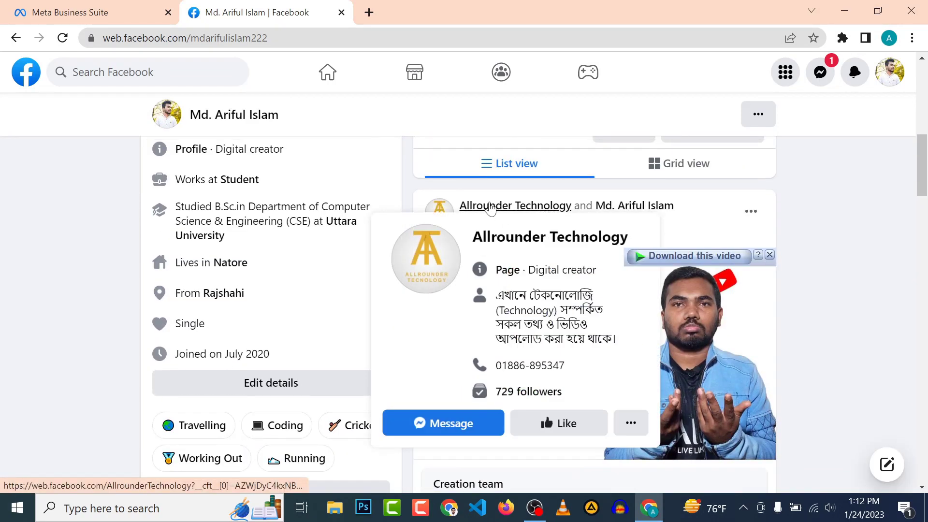
mouse_move(641, 208)
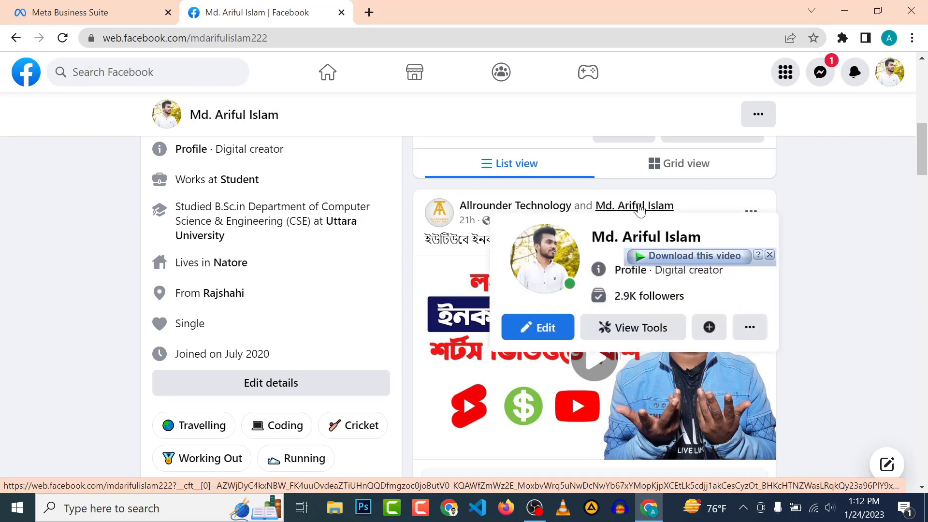
scroll(571, 385, down, 3)
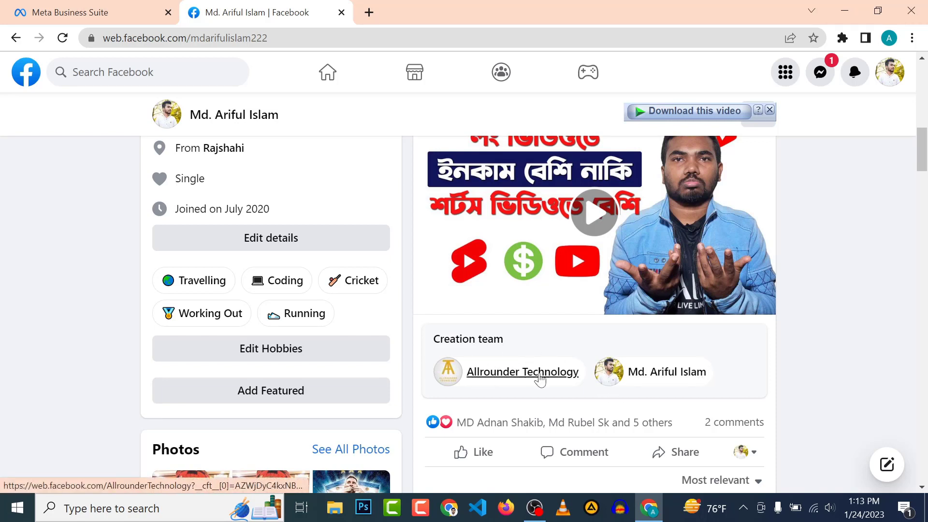
scroll(541, 382, up, 15)
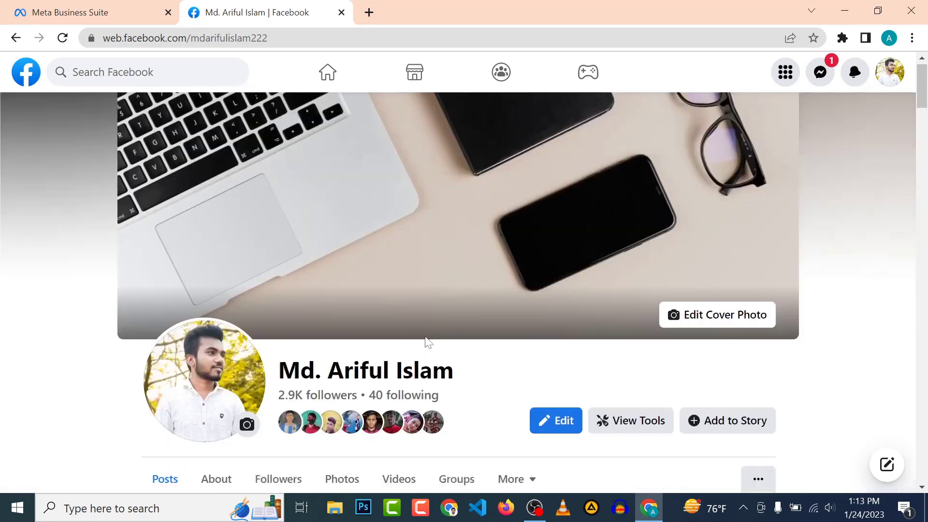
click(108, 7)
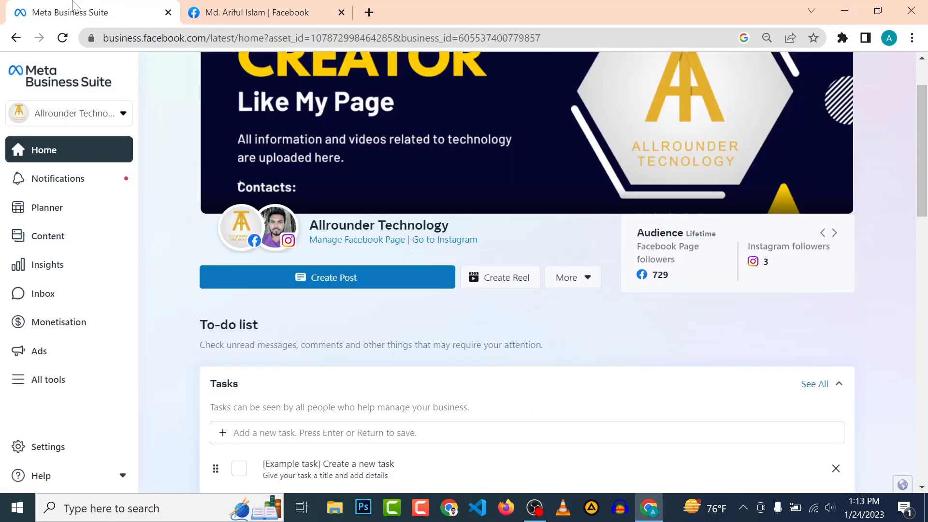
Open the More dropdown beside Create Reel on the Allrounder Technology home.
scroll(348, 169, up, 1)
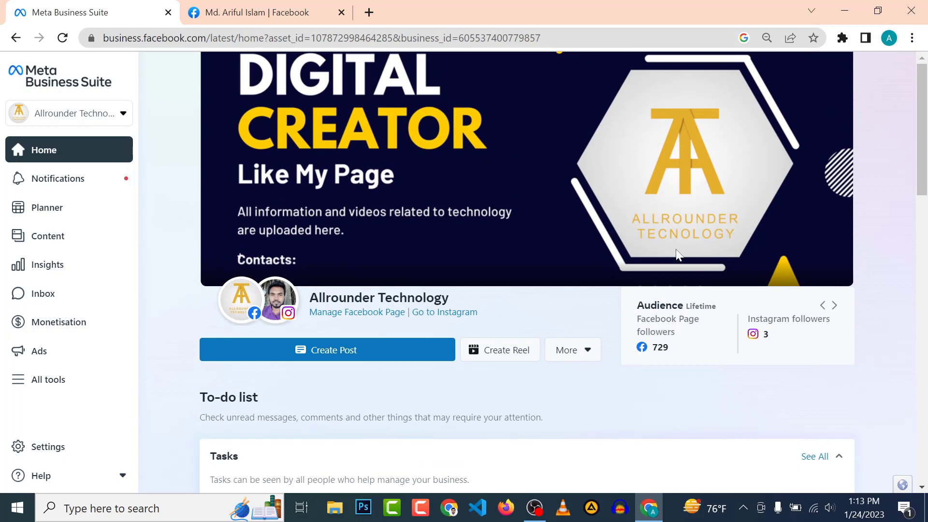
scroll(673, 250, down, 1)
scroll(637, 244, up, 1)
scroll(637, 244, down, 4)
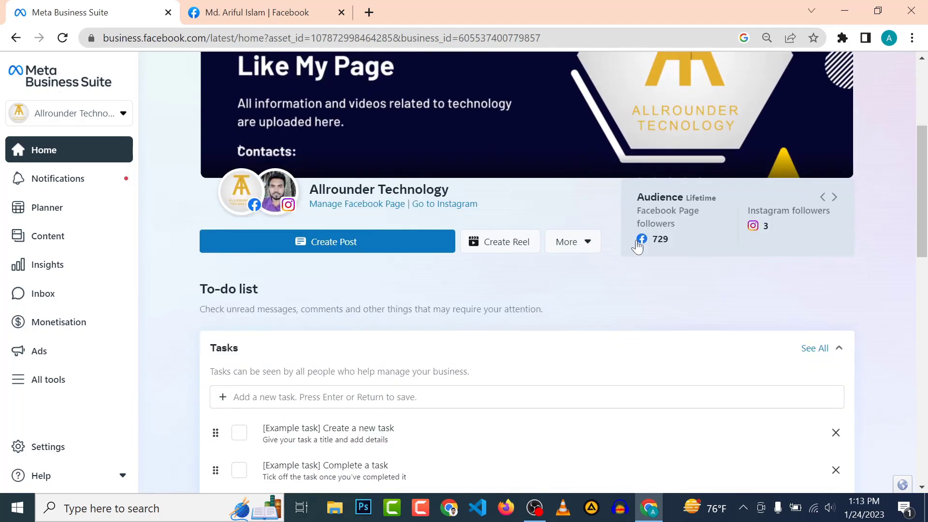
scroll(636, 236, up, 3)
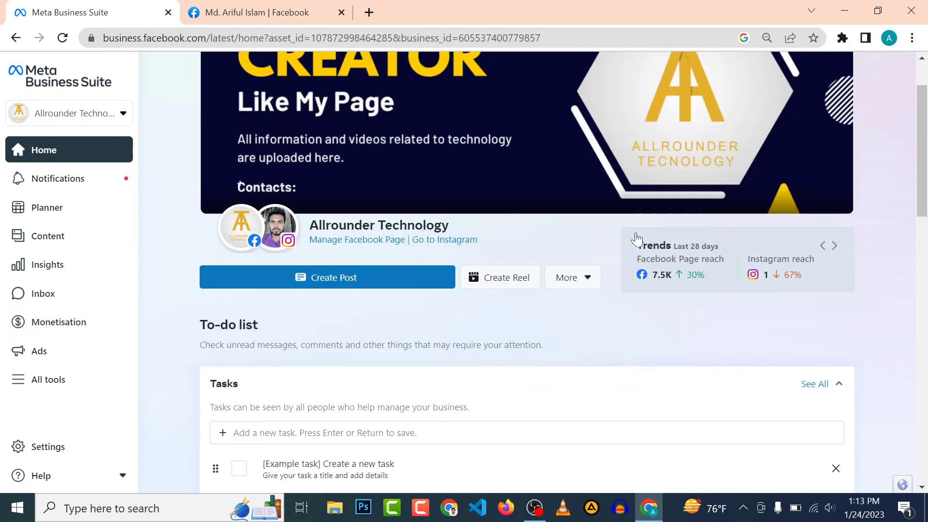
scroll(473, 280, up, 2)
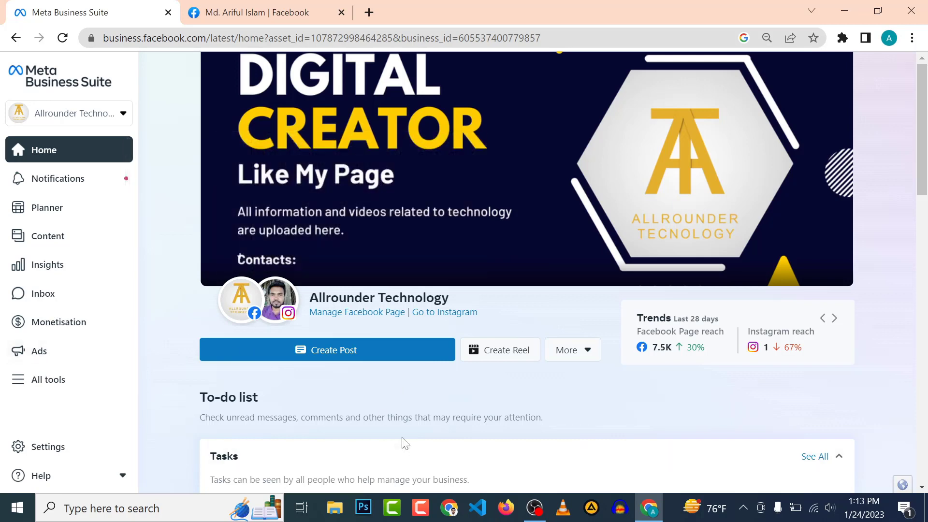
scroll(476, 377, down, 1)
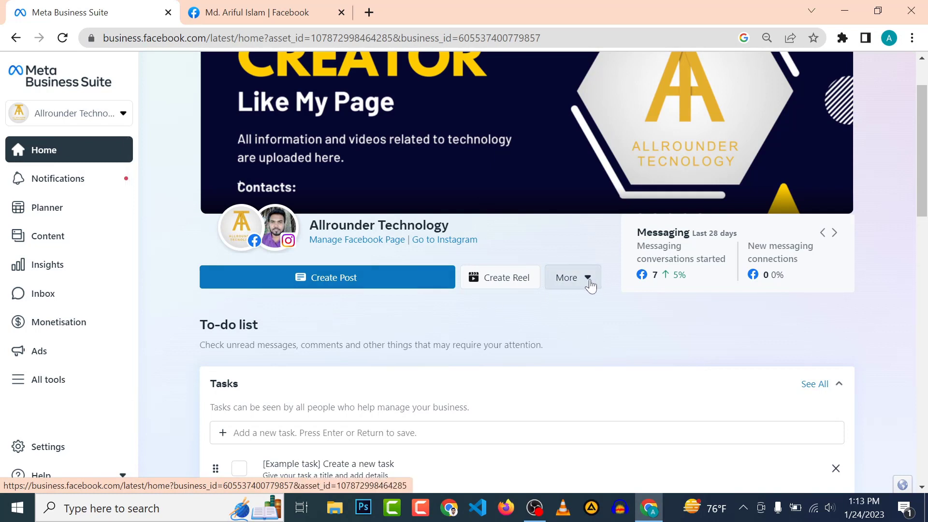
click(571, 284)
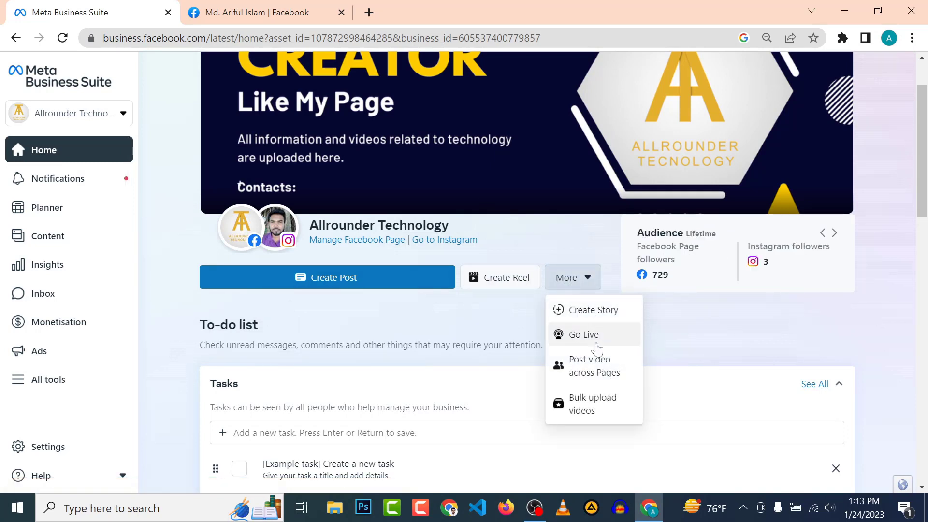
click(587, 417)
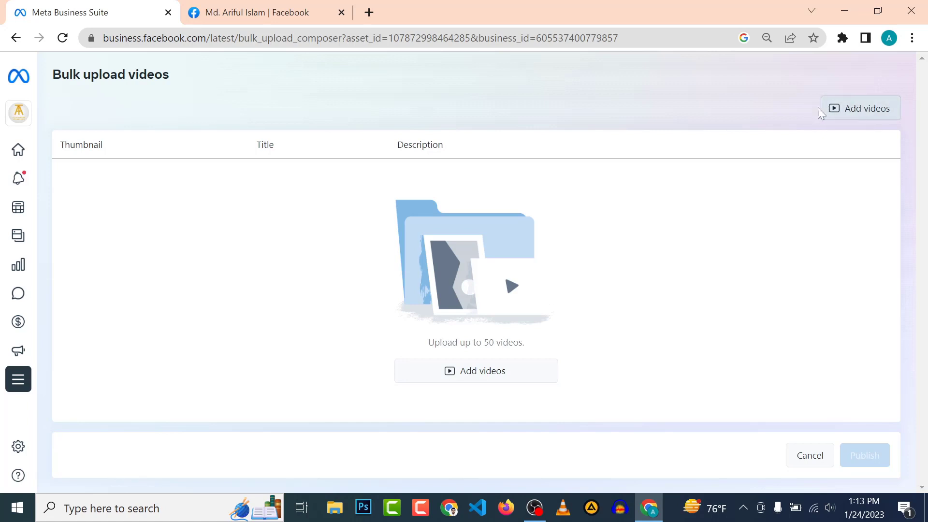
click(483, 376)
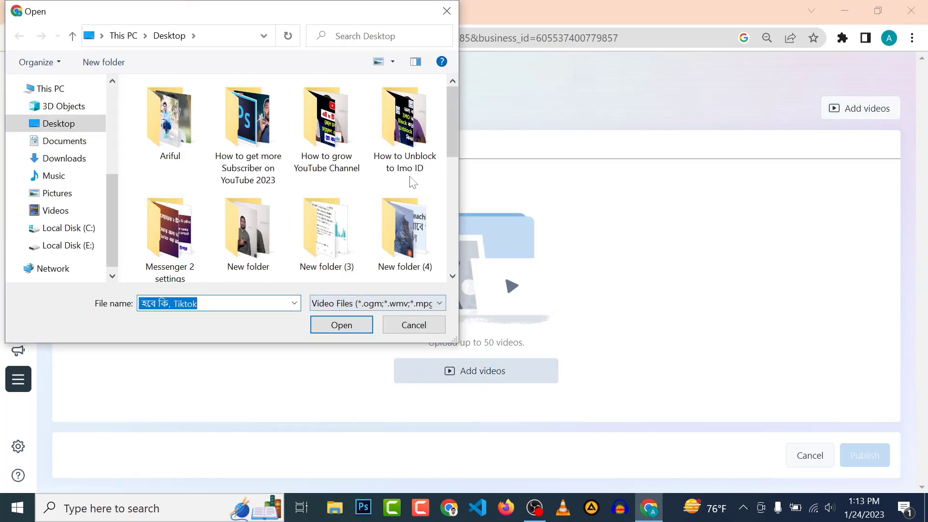
double_click(244, 244)
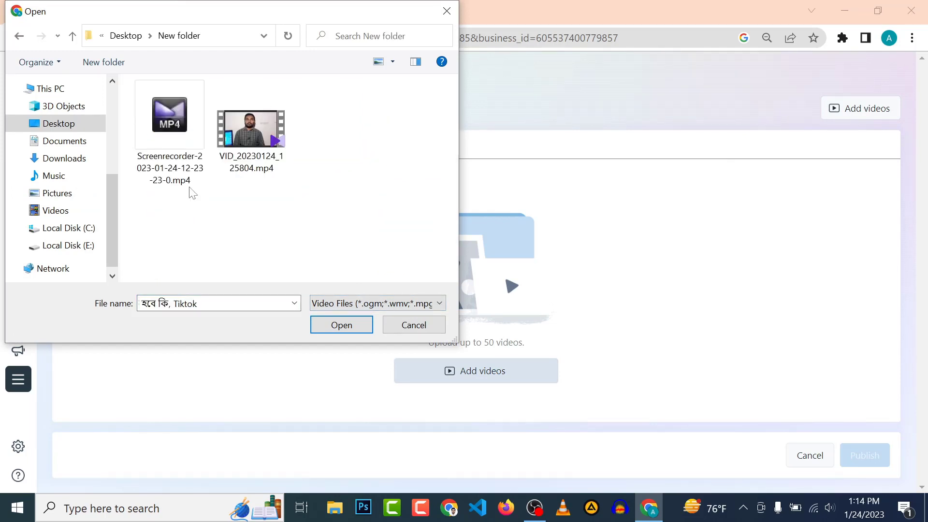
click(173, 118)
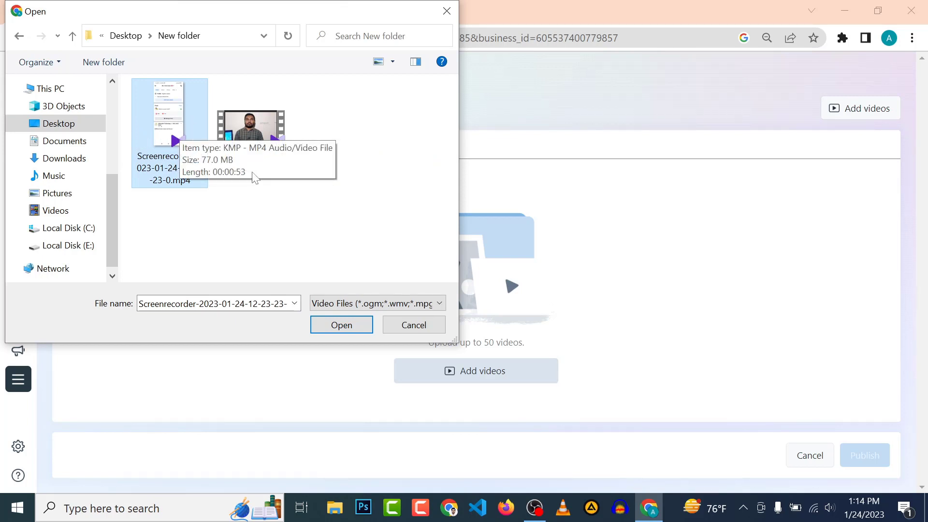
click(280, 165)
click(175, 105)
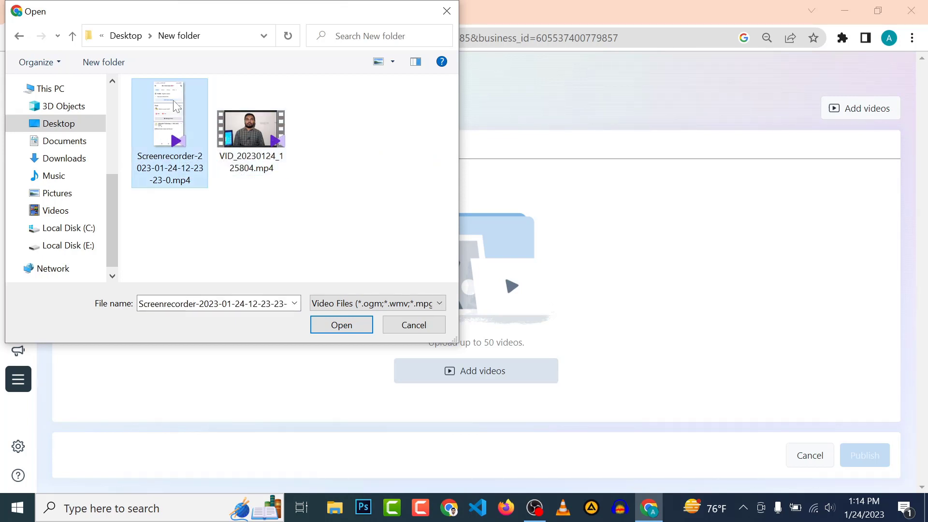
click(240, 129)
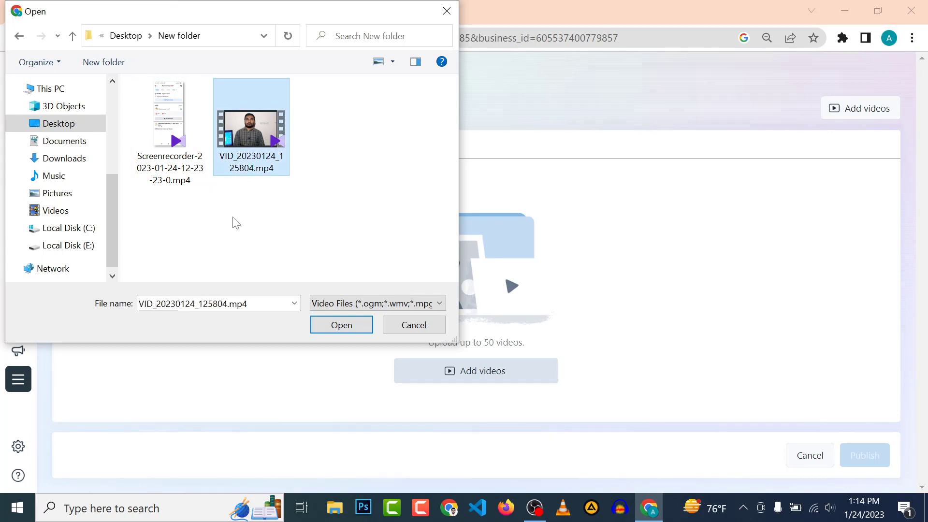
click(172, 127)
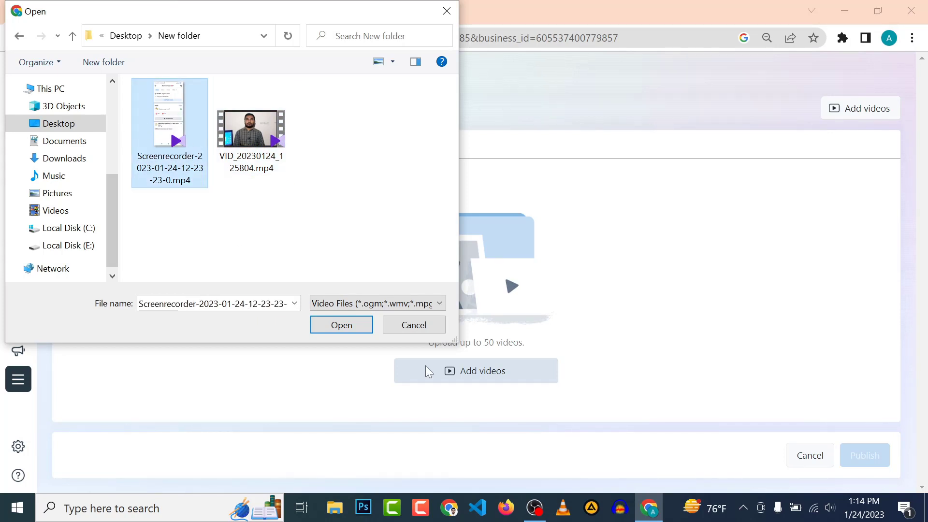
click(342, 324)
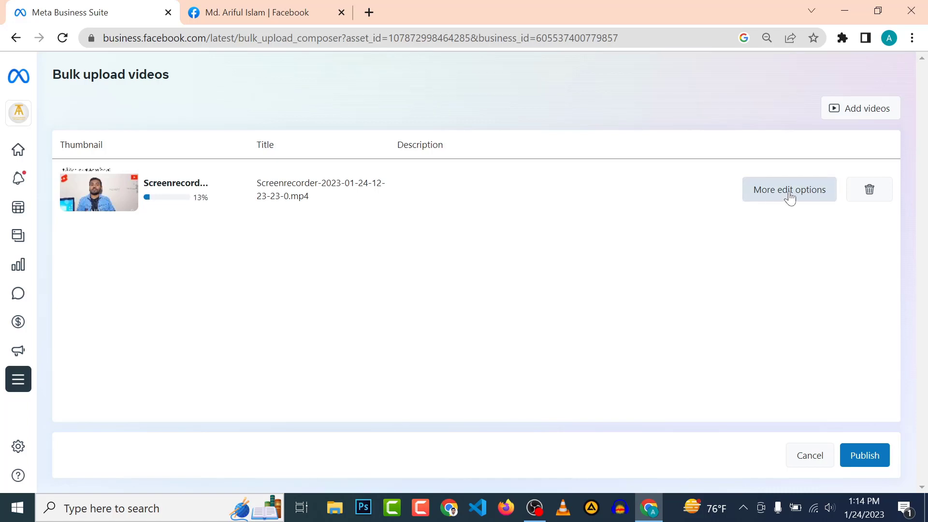
Replace the video title with 'demo TaiTel' and add the description 'DemO DeskripSon.....'.
click(790, 196)
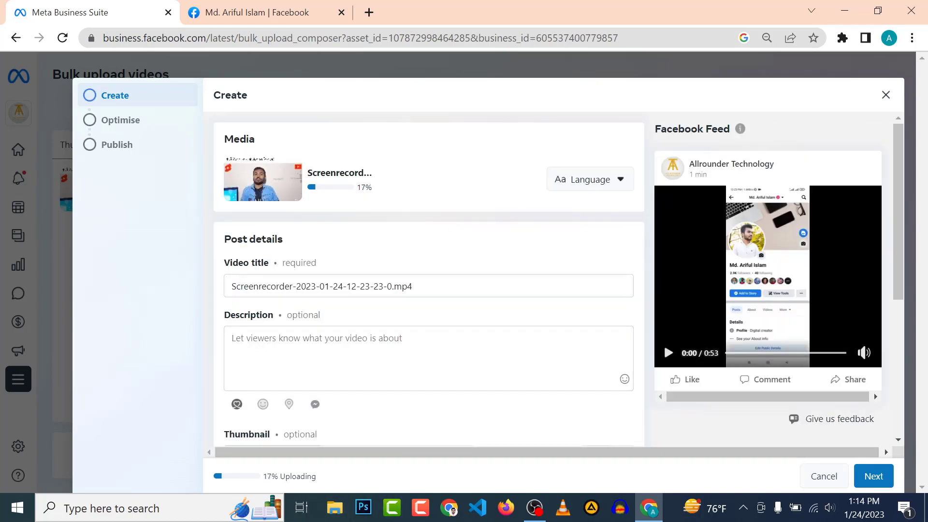
triple_click(401, 286)
key(BackSpace)
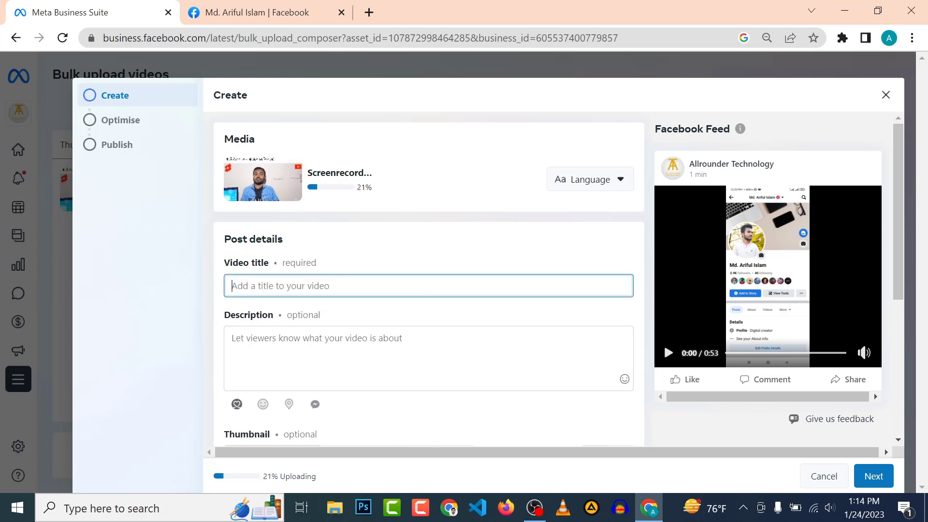
text(demo )
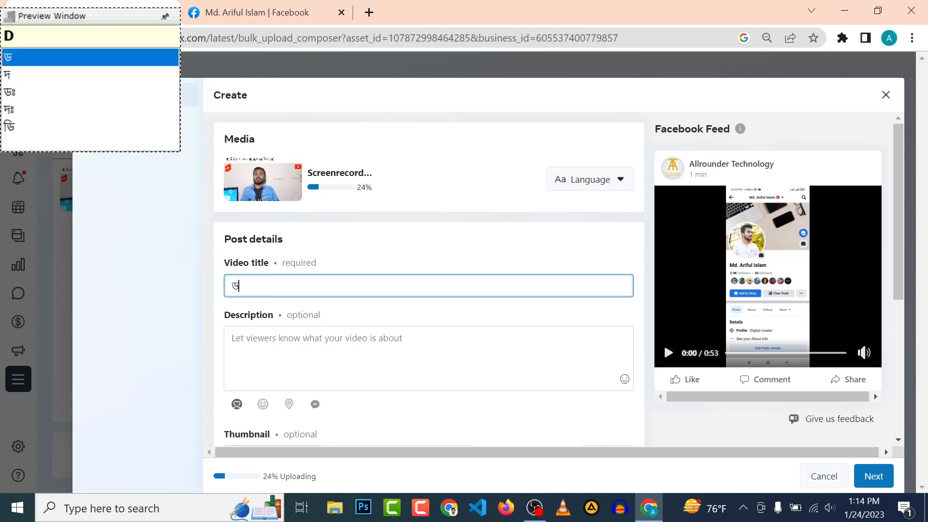
text(Tai)
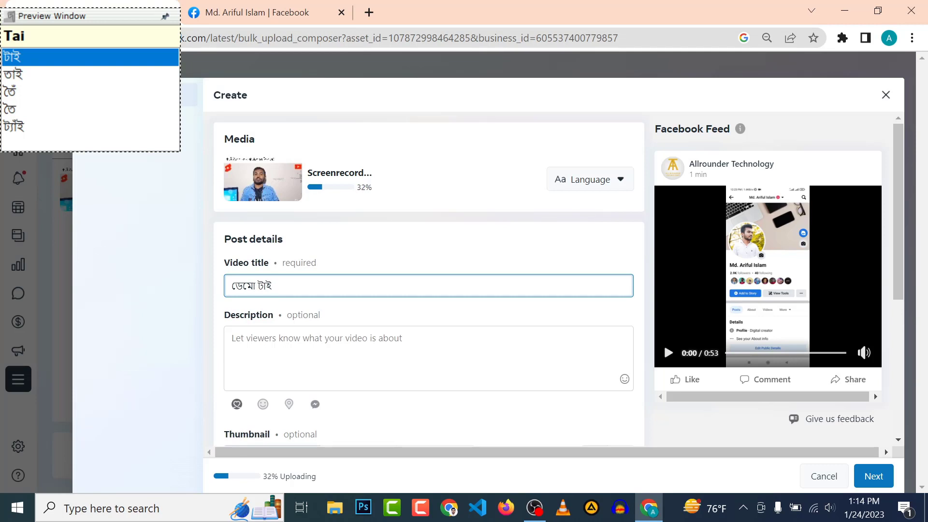
text(Tel)
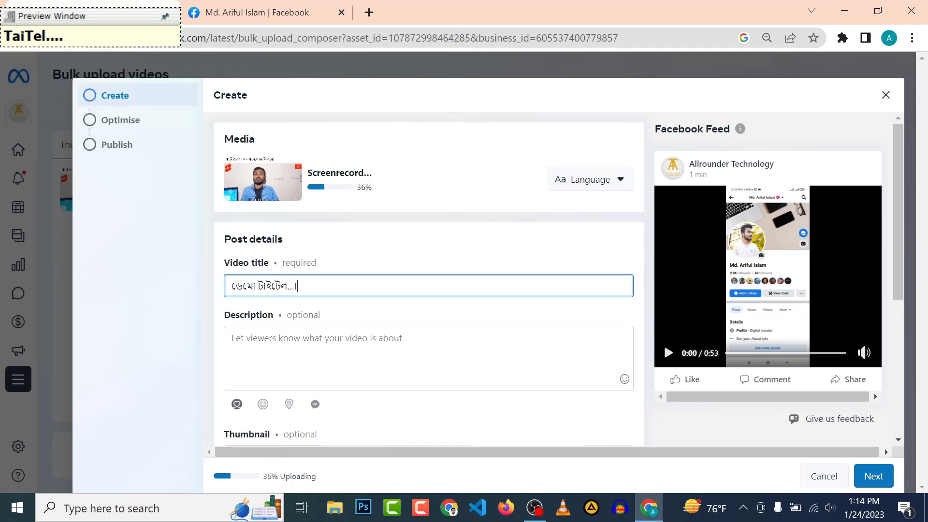
key(Tab)
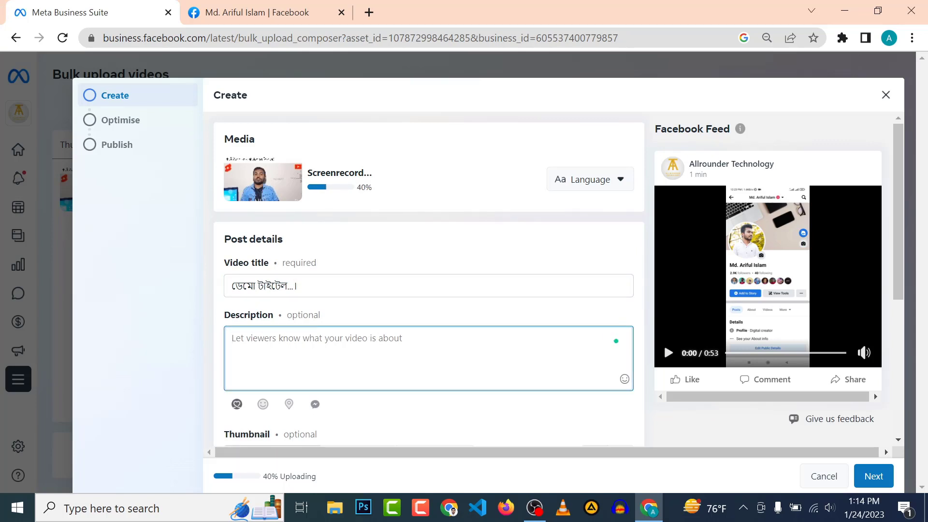
text(DemO )
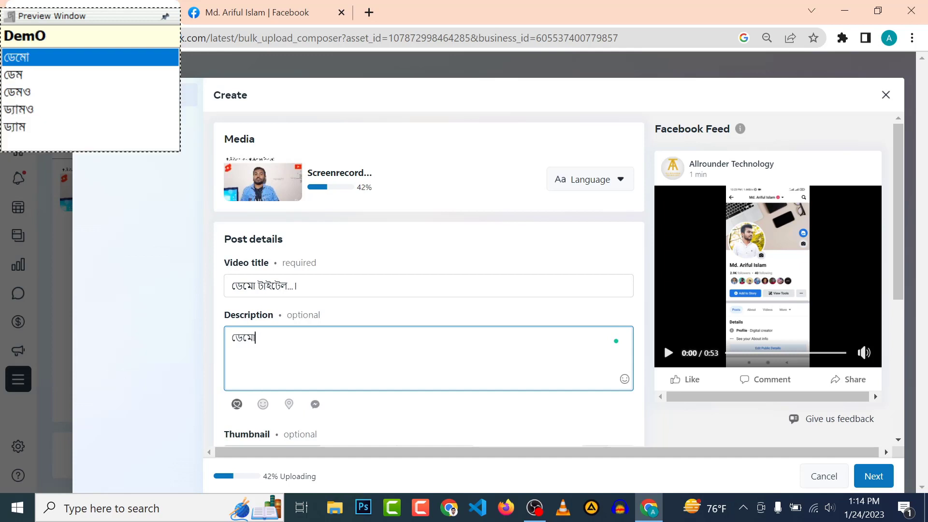
text(Desk)
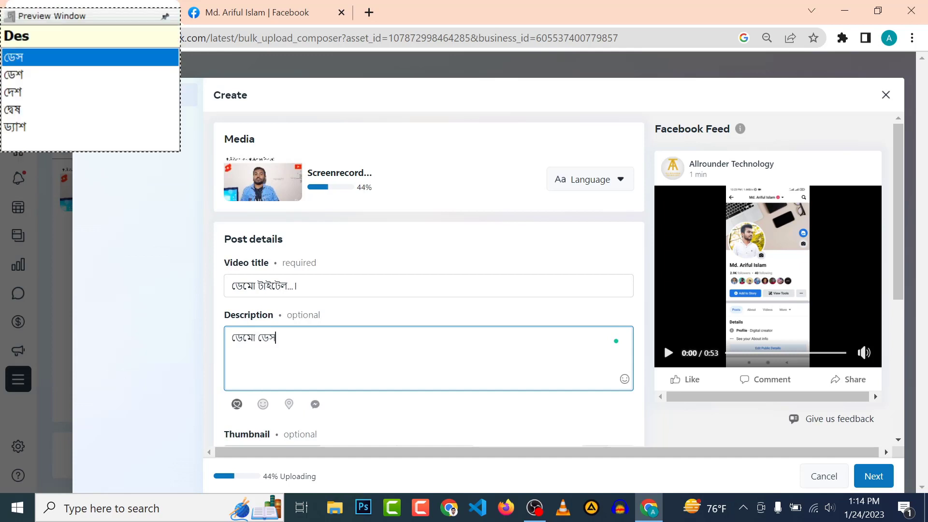
text(rip)
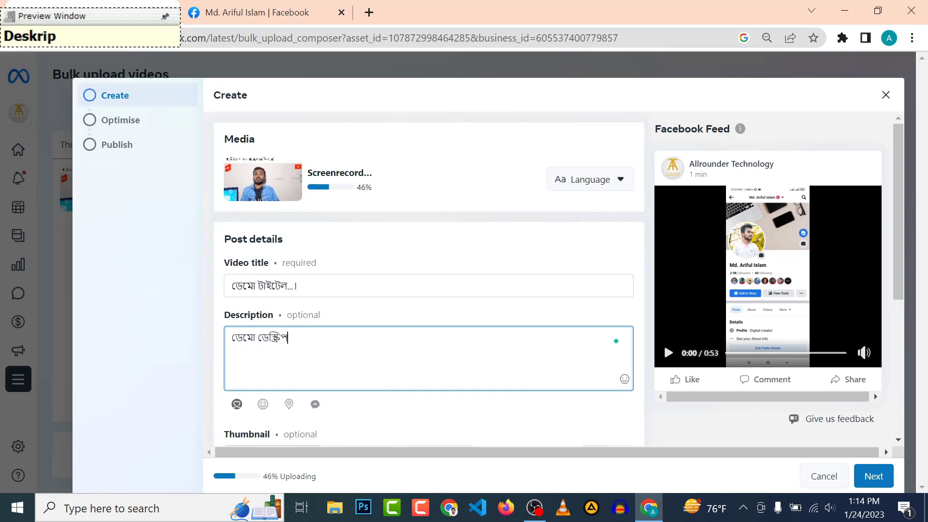
text(Son)
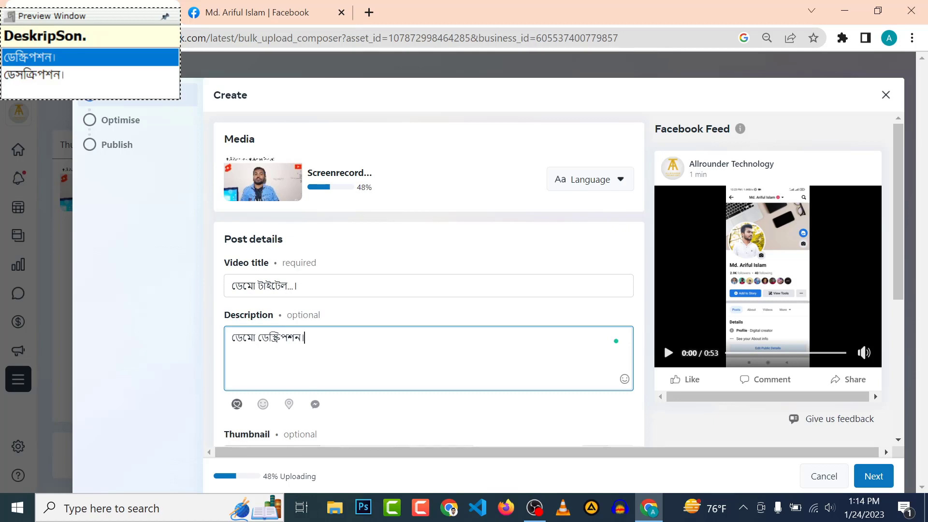
text(.....)
key(Return)
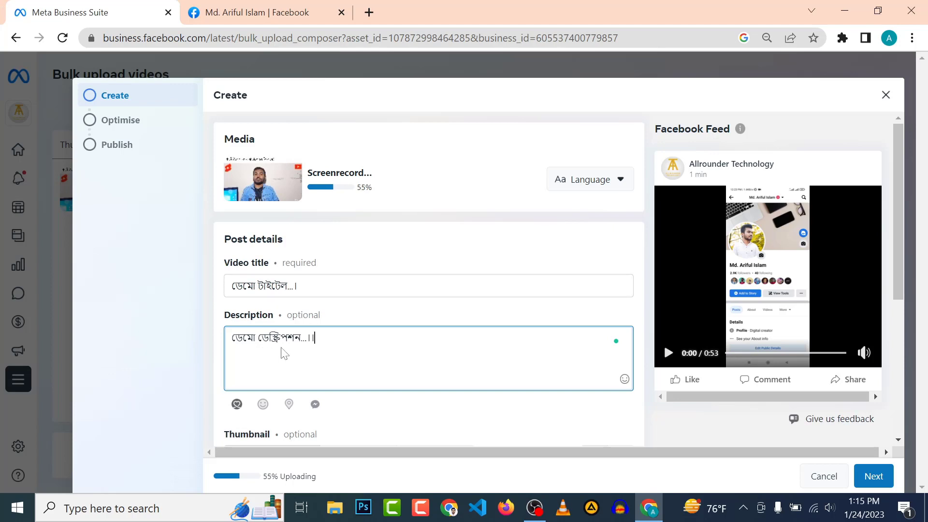
Switch the video's thumbnail source to Upload image.
scroll(291, 354, down, 3)
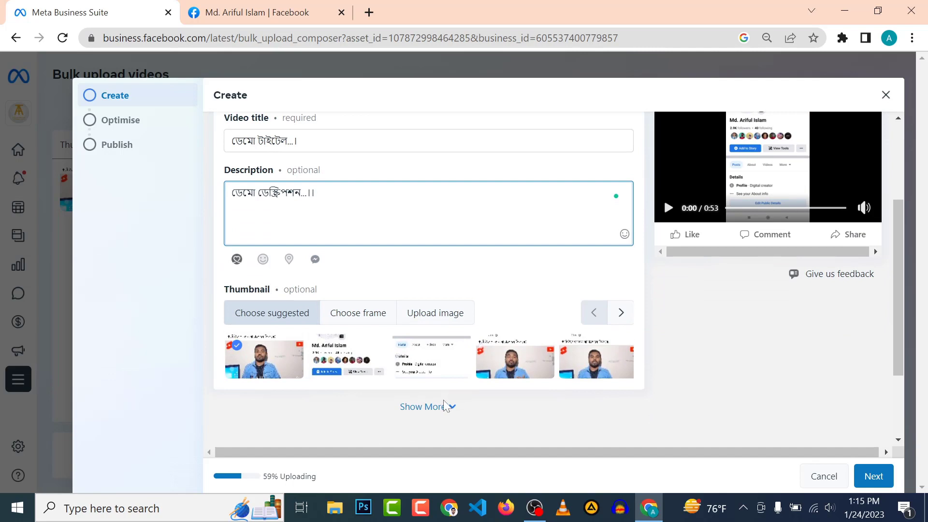
scroll(434, 386, down, 2)
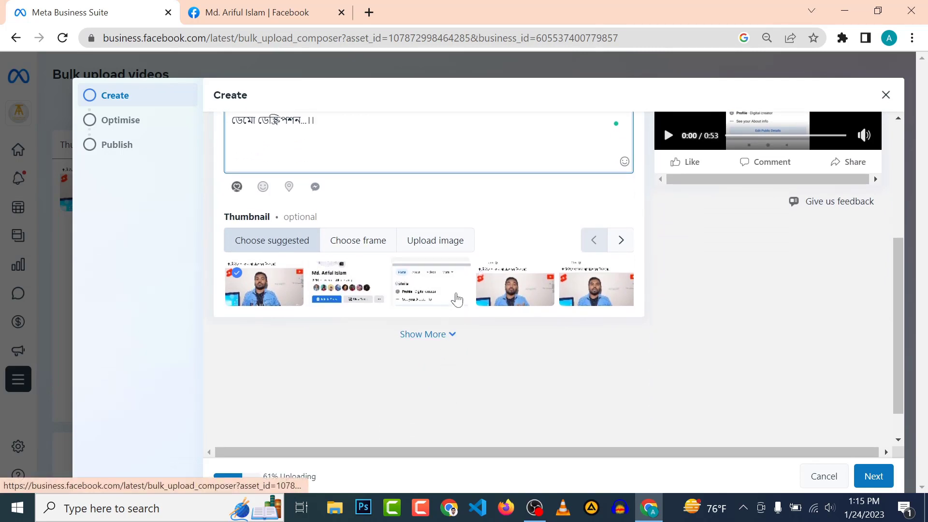
click(423, 239)
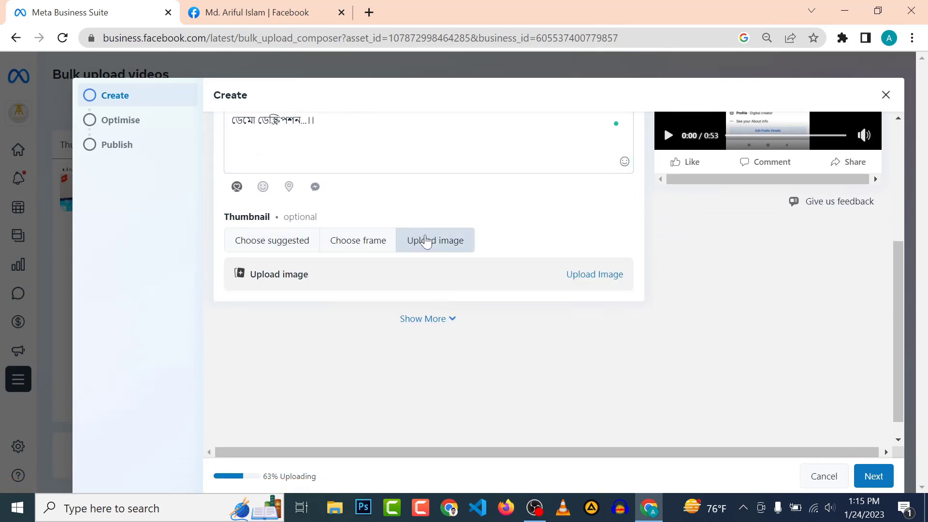
Use the second suggested frame as the thumbnail and reveal the extra post options.
click(598, 275)
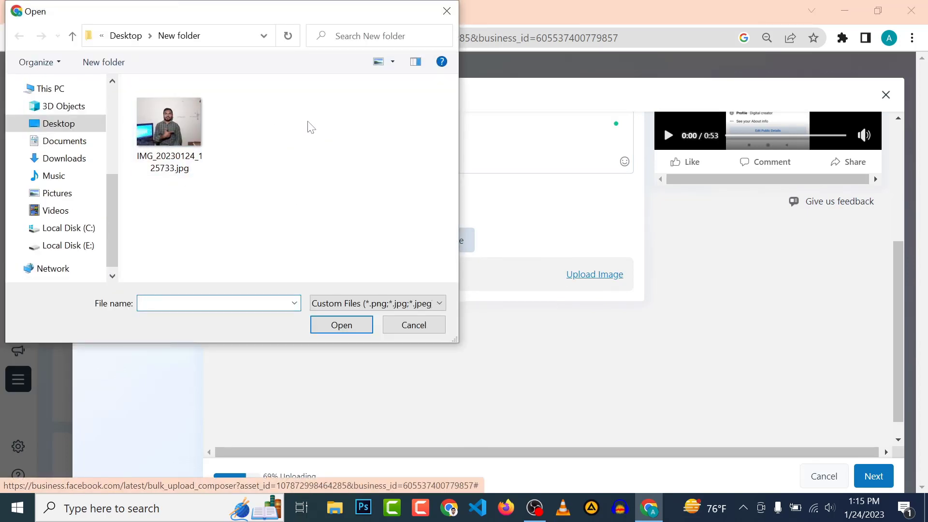
click(412, 326)
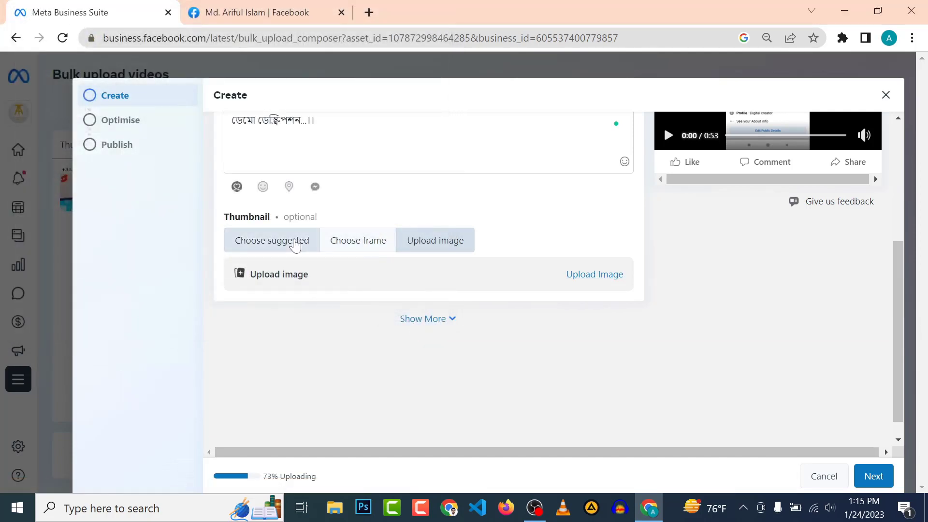
click(275, 246)
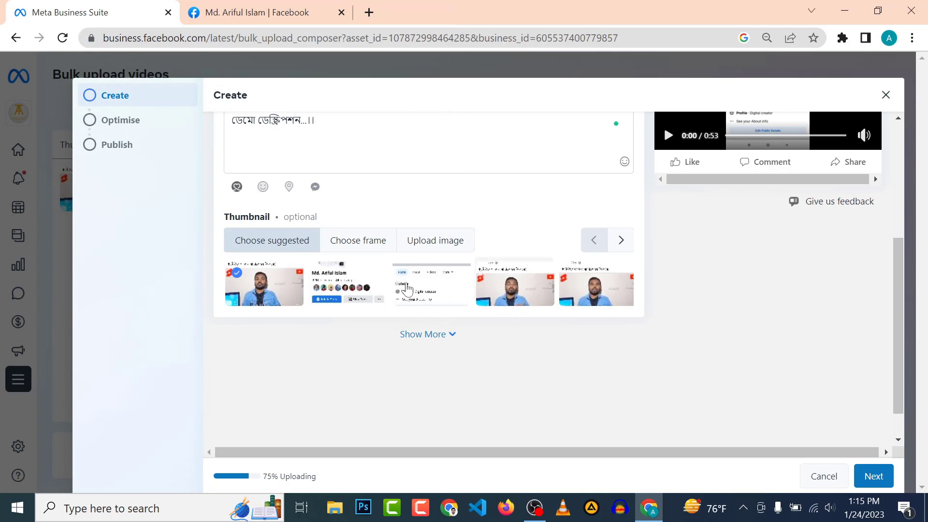
click(350, 298)
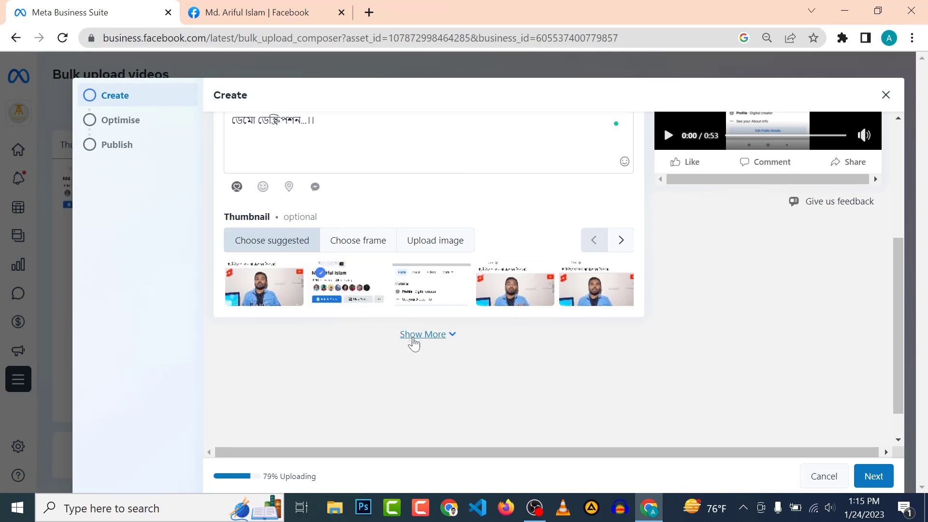
click(447, 342)
Read and close the collaborative posts explanation.
click(250, 310)
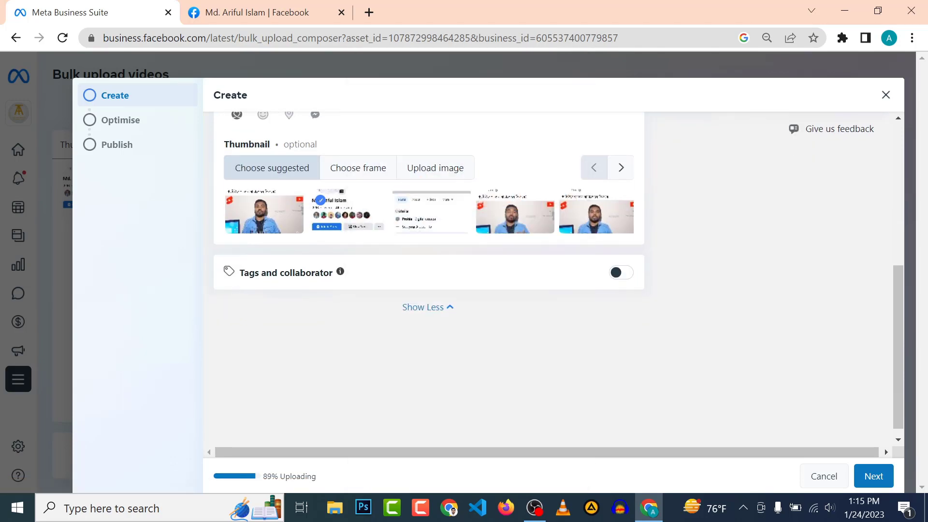
click(340, 271)
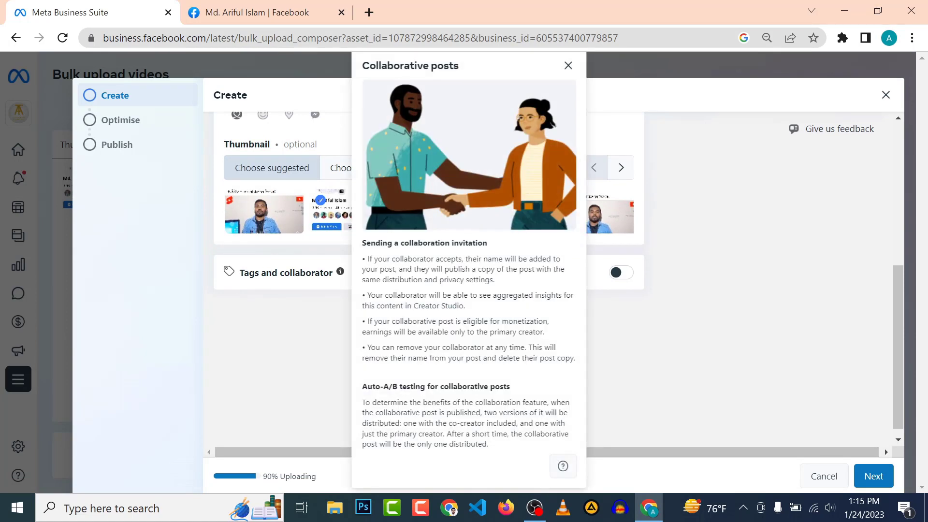
click(293, 345)
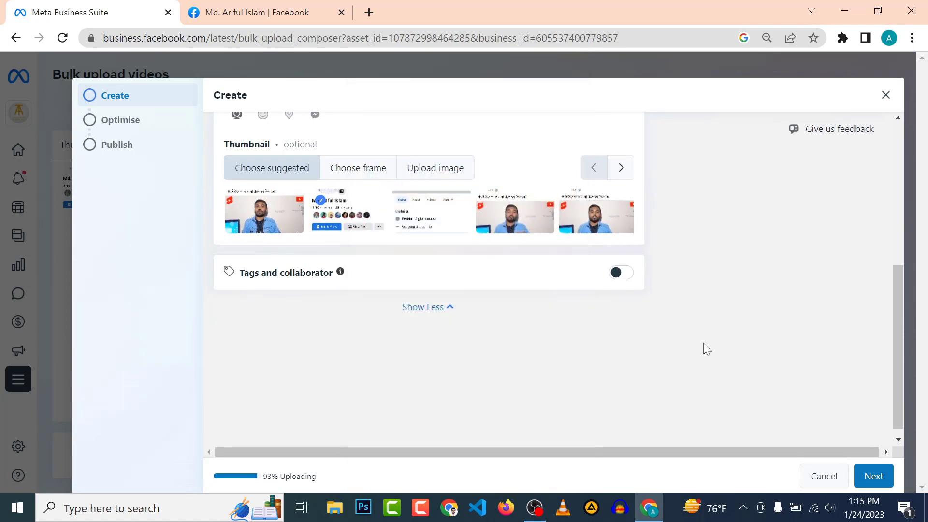
Tag the video 'Facebook' and 'Facebook income', then start a collaborator search with '@'.
click(620, 274)
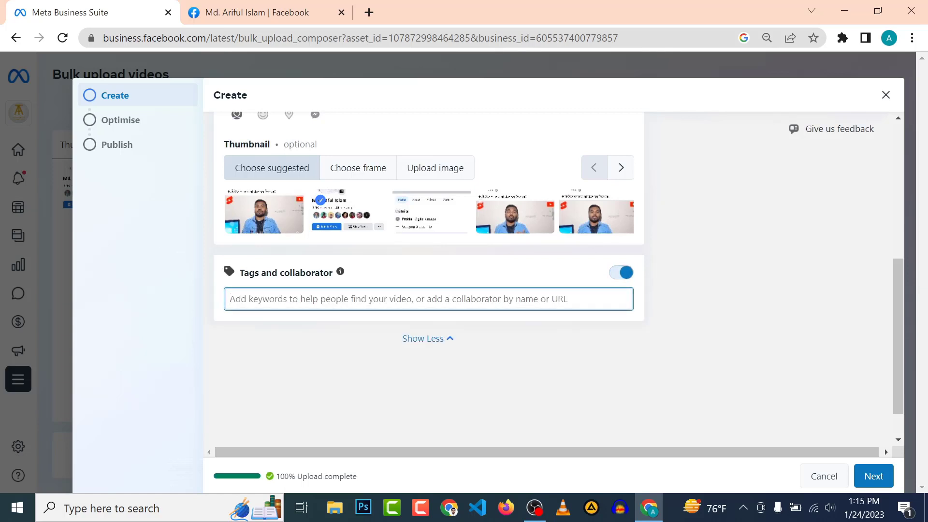
text(Fa)
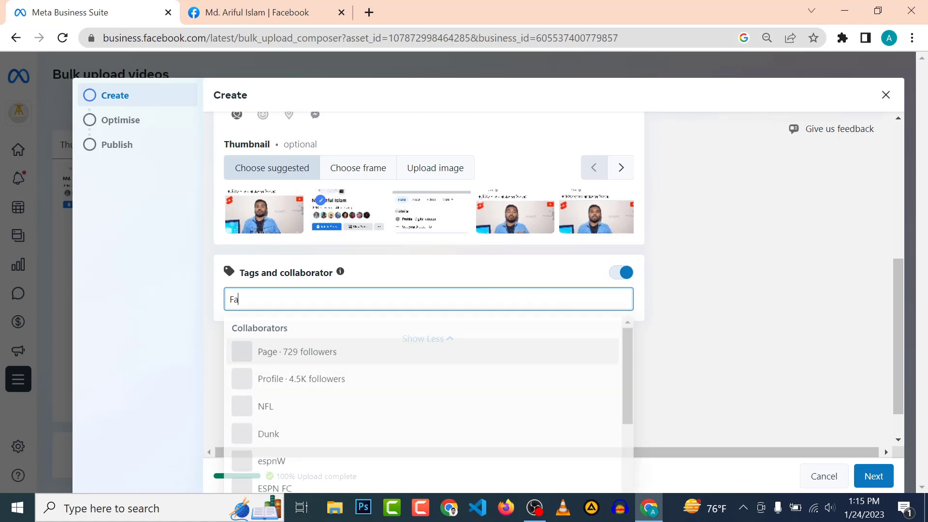
text(cebook)
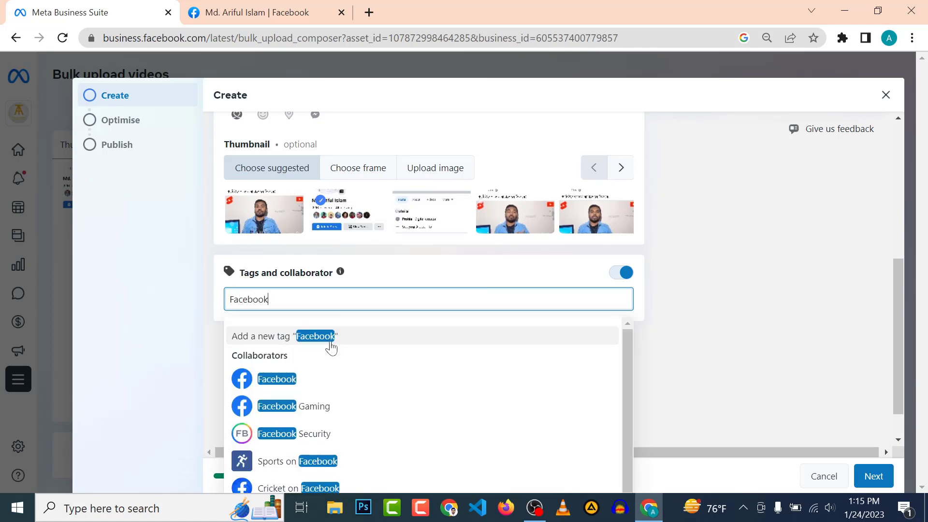
click(326, 339)
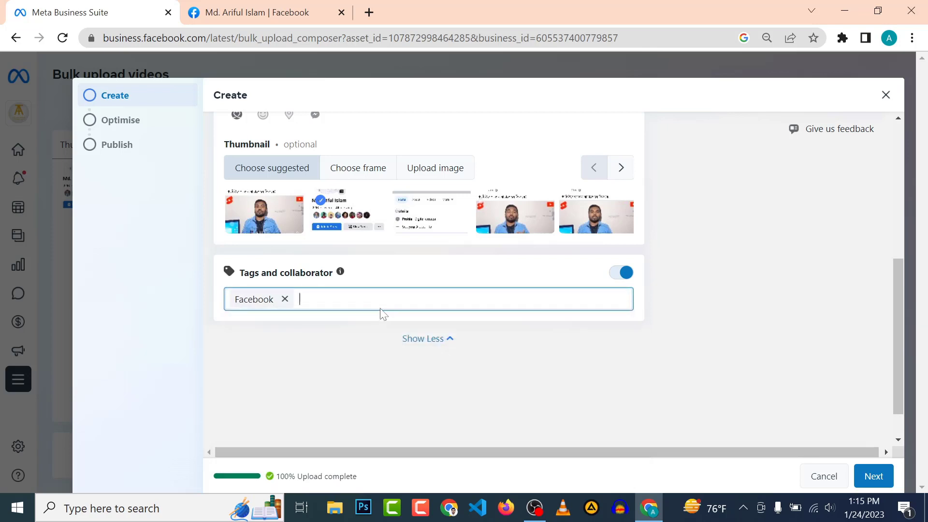
text(Fac)
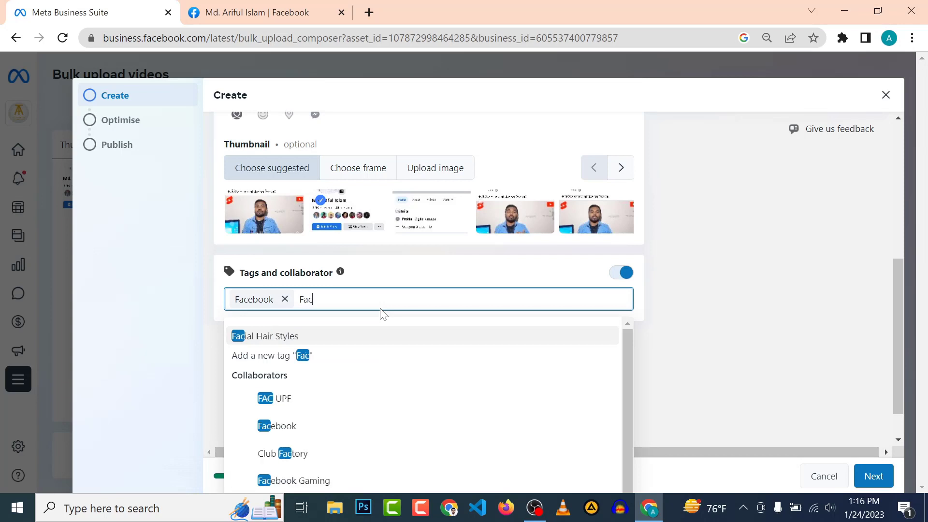
text(ebook )
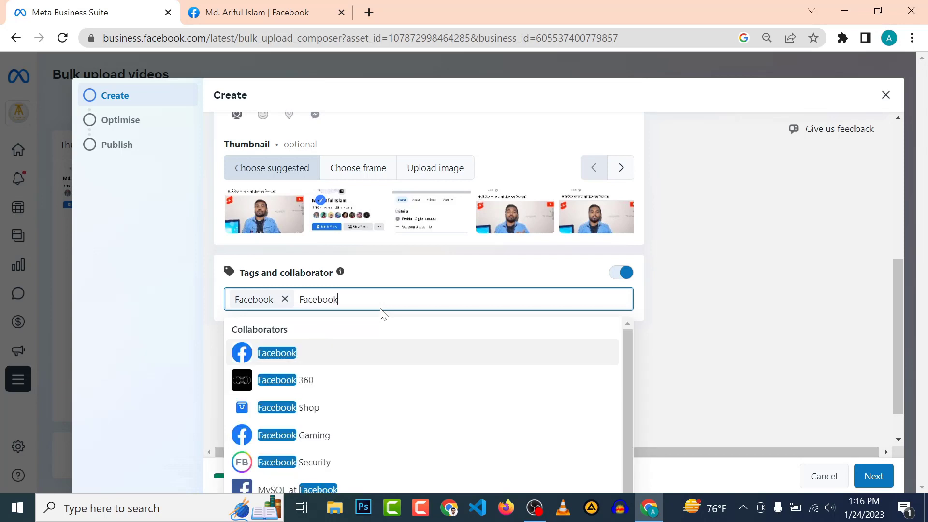
text(income)
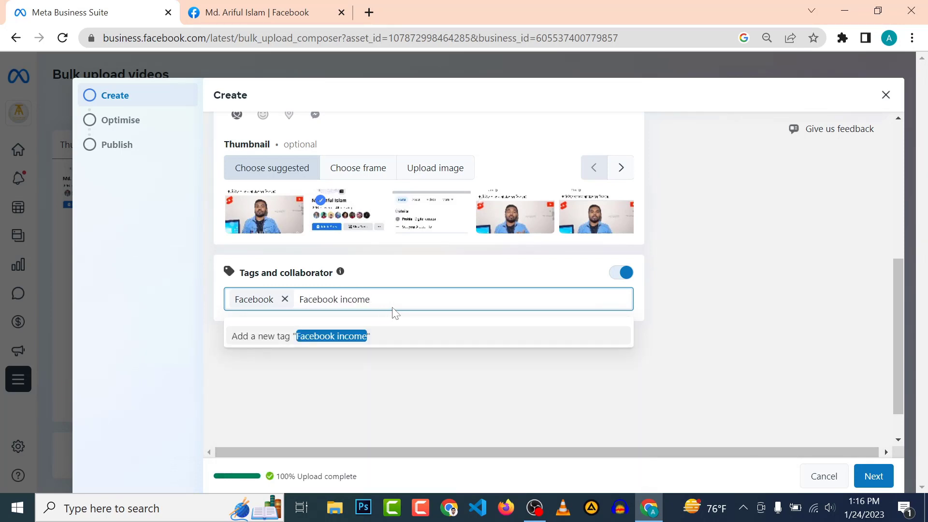
click(350, 342)
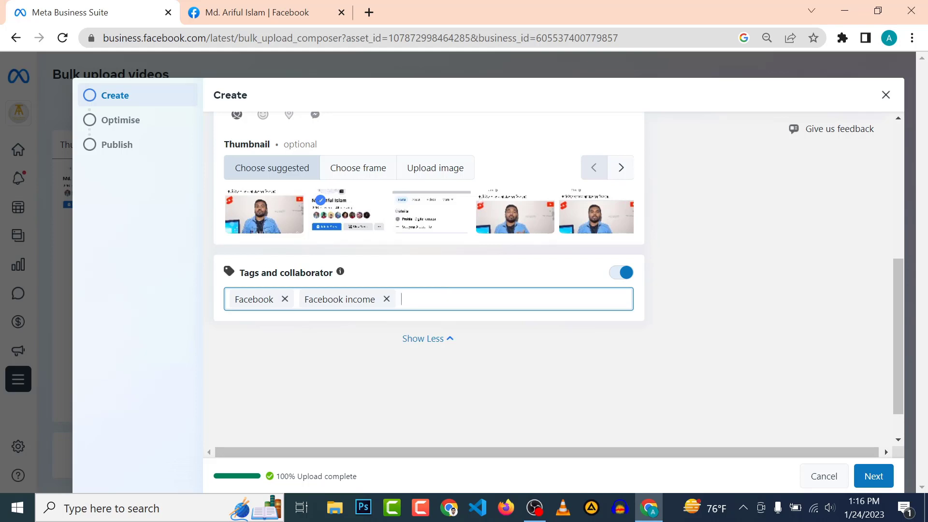
text(@)
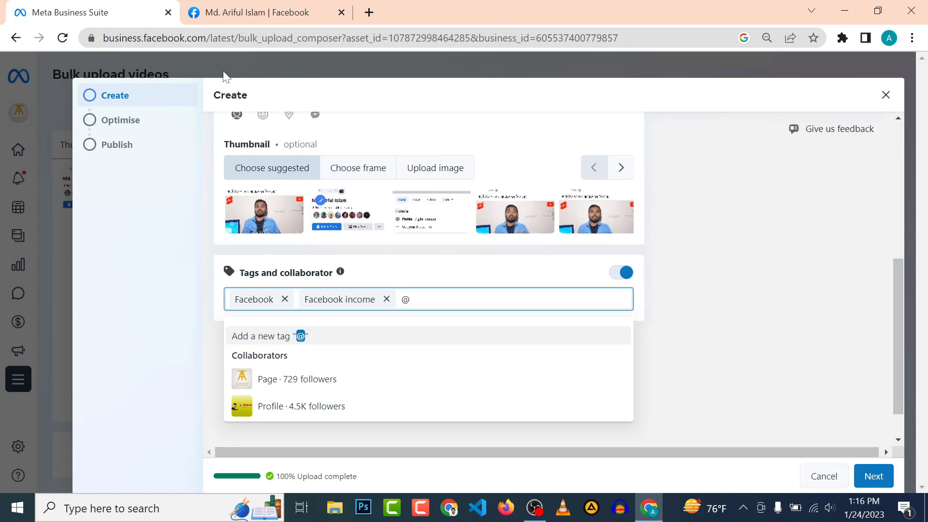
Copy the personal profile's web address and paste it into the tags field.
click(286, 9)
scroll(462, 460, down, 3)
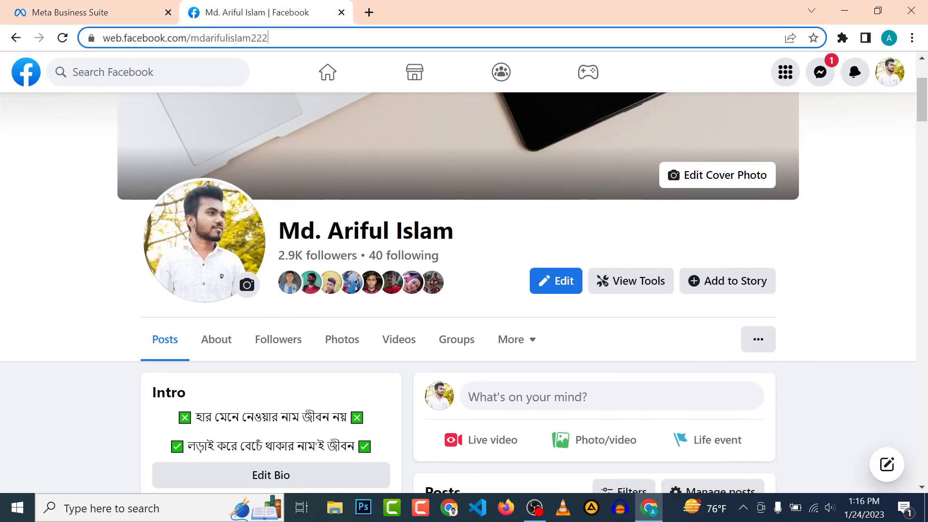
double_click(262, 38)
key(ctrl+a)
key(ctrl+c)
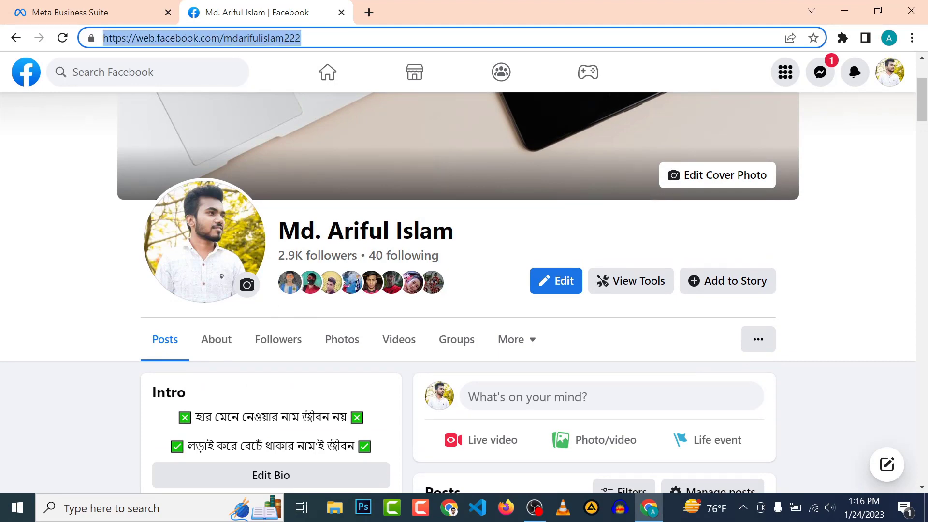
click(145, 12)
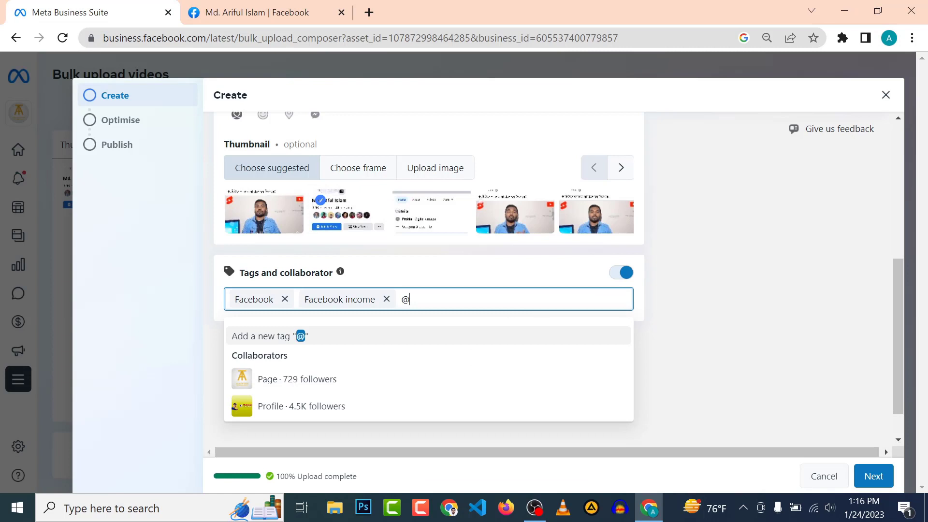
key(BackSpace)
key(ctrl+v)
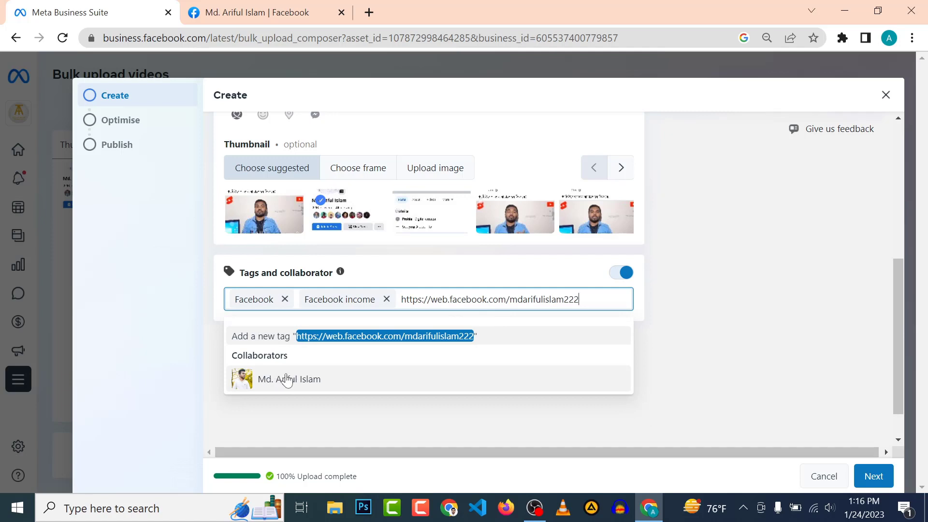
Erase the pasted address and profile name, leaving only the two tags.
key(BackSpace)
key(BackSpace)
key(BackSpace)
key(BackSpace)
key(BackSpace)
key(BackSpace)
key(BackSpace)
key(BackSpace)
key(BackSpace)
key(BackSpace)
key(BackSpace)
key(BackSpace)
key(BackSpace)
key(BackSpace)
key(BackSpace)
key(BackSpace)
key(BackSpace)
key(BackSpace)
key(BackSpace)
key(BackSpace)
key(BackSpace)
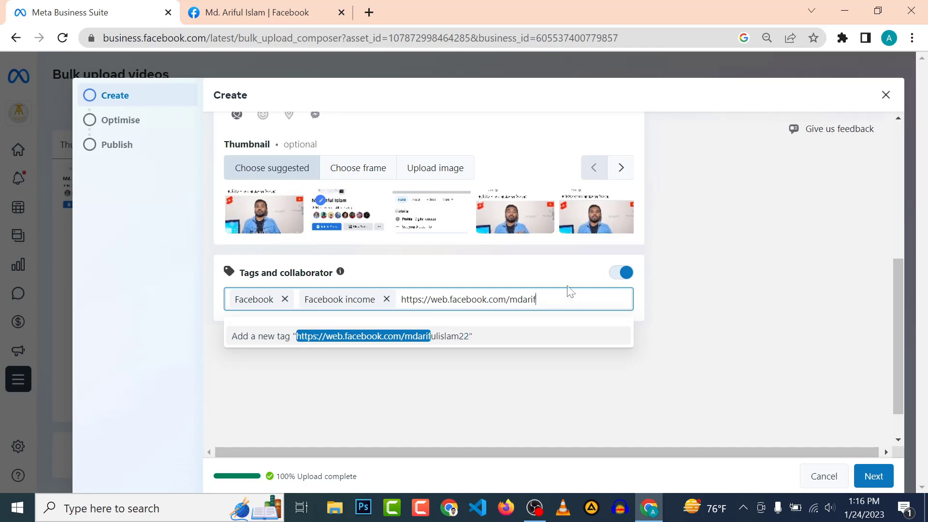
key(BackSpace)
key(BackSpace)
key(BackSpace)
key(BackSpace)
key(BackSpace)
key(BackSpace)
key(BackSpace)
key(BackSpace)
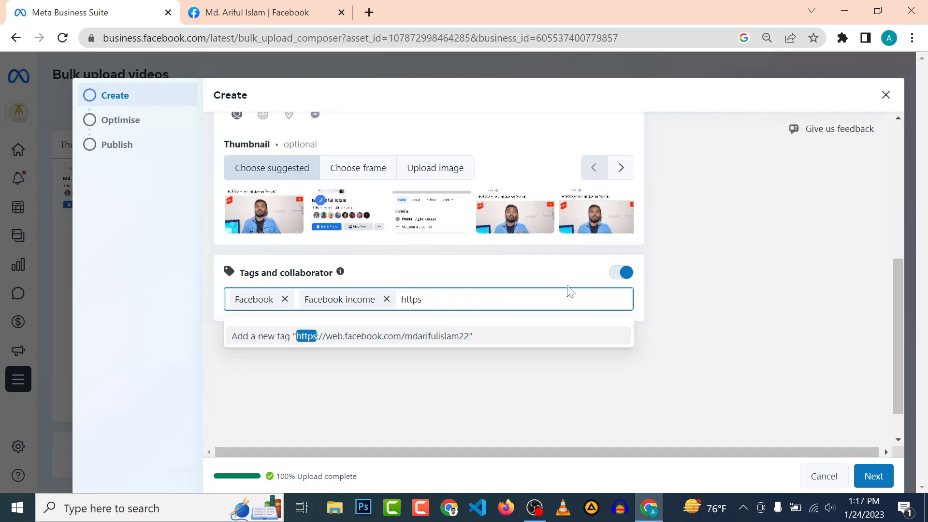
text(@Md. Ariful Islam)
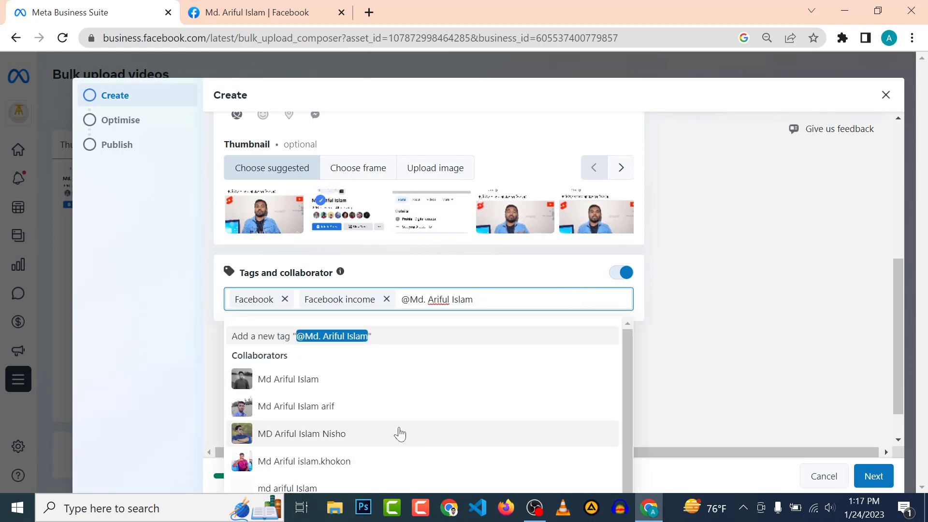
scroll(400, 430, down, 2)
scroll(324, 425, up, 2)
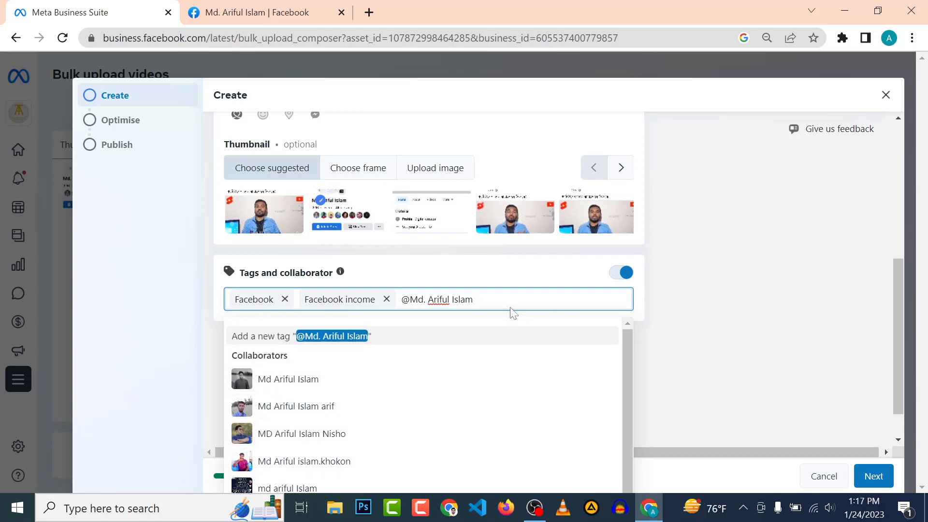
key(ctrl+shift+Left)
key(ctrl+shift+Left)
key(ctrl+shift+Left)
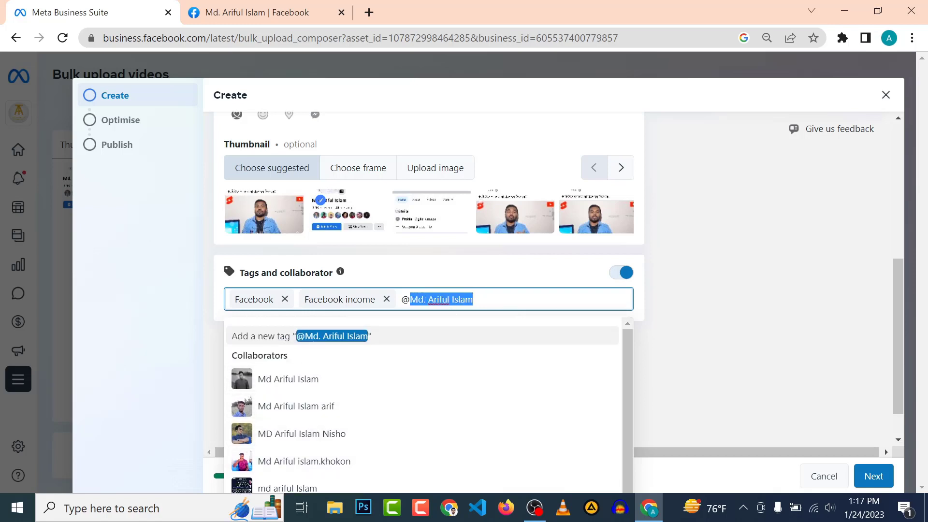
key(shift+Left)
key(BackSpace)
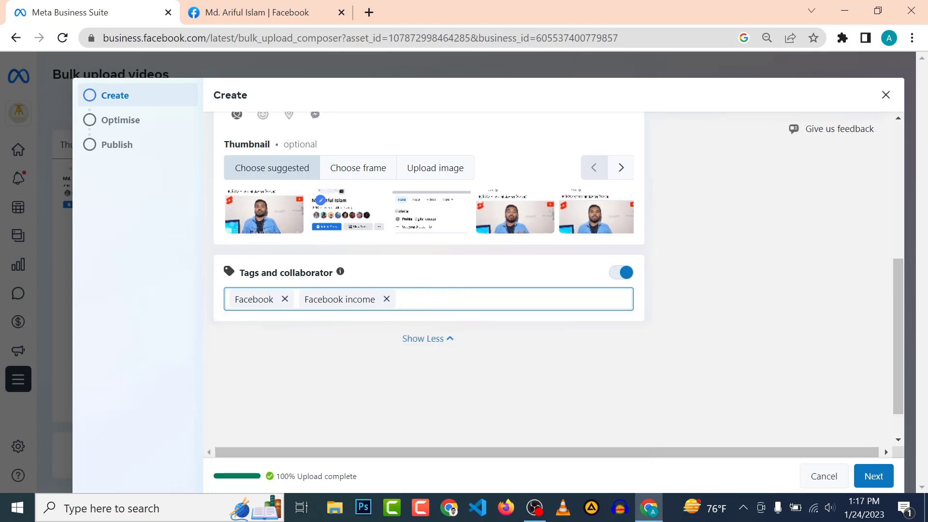
Bring the personal profile's Facebook tab back into view.
click(251, 12)
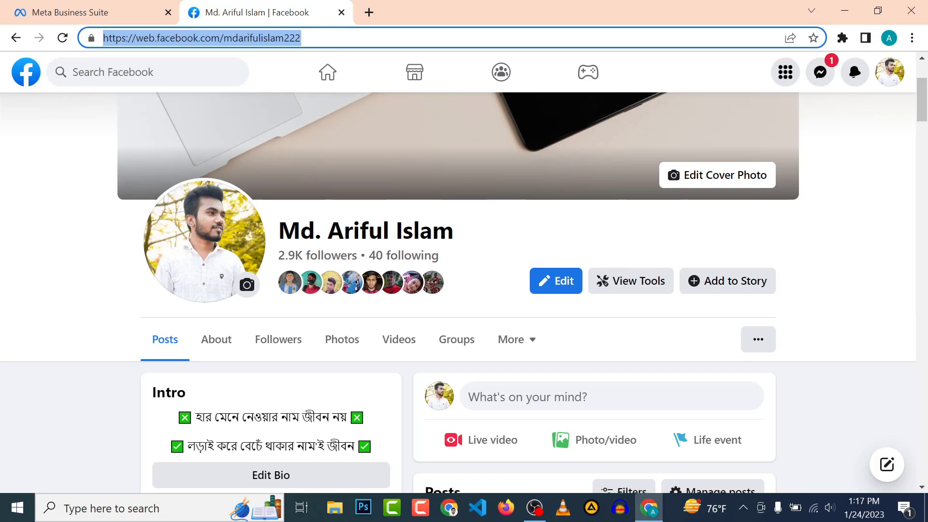
click(140, 14)
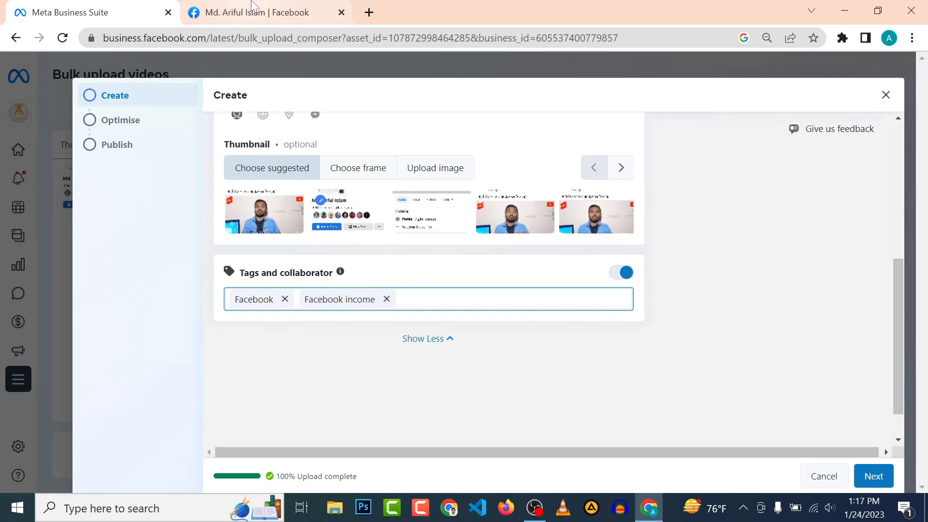
click(260, 14)
key(End)
Copy the profile's username from the Facebook address bar and return to the Create form.
key(shift+Left)
key(shift+Left)
key(shift+Left)
key(shift+Left)
key(shift+Left)
key(shift+Left)
key(shift+Left)
key(shift+Left)
key(shift+Left)
key(shift+Left)
key(shift+Left)
key(shift+Left)
key(shift+Left)
key(shift+Left)
key(shift+Left)
key(shift+Left)
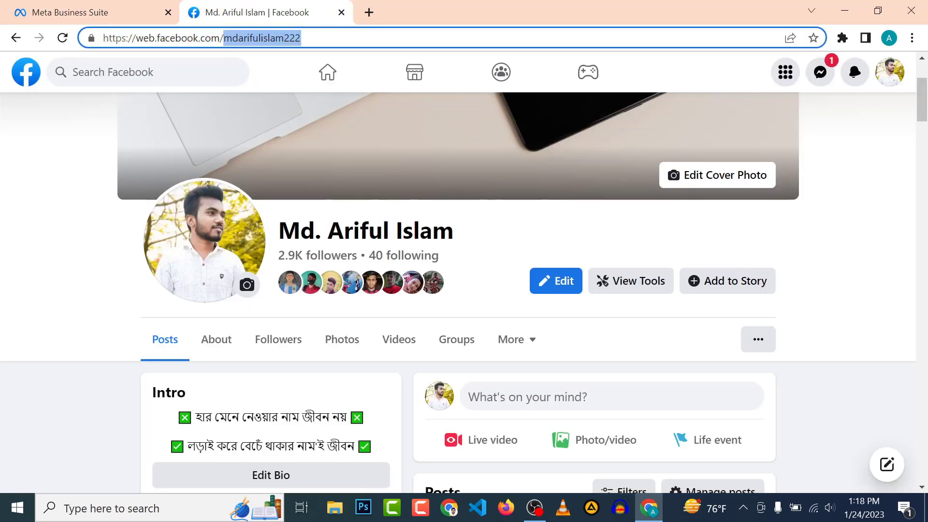
key(shift+Left)
key(shift+Right)
key(ctrl+c)
key(shift+Left)
key(shift+Left)
key(shift+Left)
key(shift+Left)
key(shift+Left)
key(shift+Left)
key(shift+Left)
key(shift+Left)
key(shift+Left)
key(shift+Left)
key(shift+Left)
key(shift+Left)
key(shift+Left)
key(shift+Left)
key(shift+Left)
key(shift+Left)
key(shift+Left)
key(shift+Left)
key(shift+Left)
key(shift+Left)
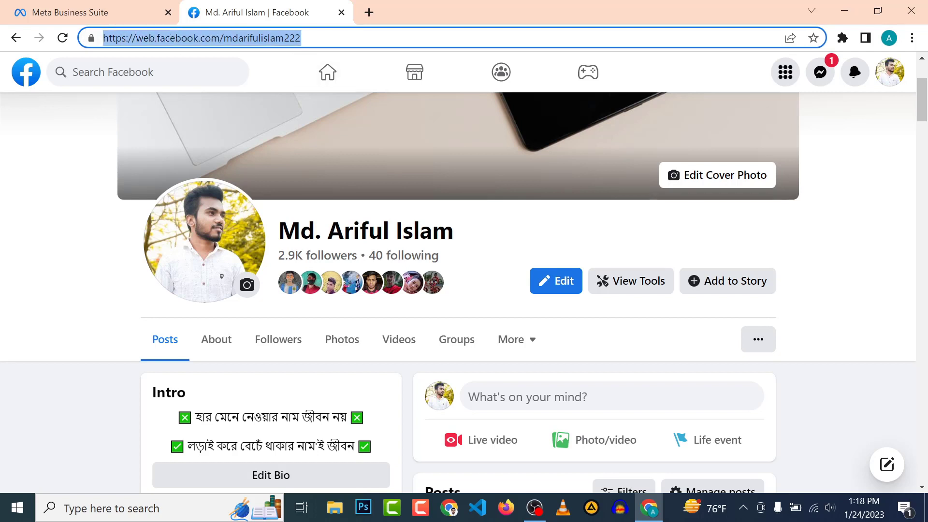
key(End)
key(shift+Left)
key(shift+Left)
key(shift+Left)
key(shift+Left)
key(shift+Left)
key(shift+Left)
key(shift+Left)
key(shift+Left)
key(shift+Left)
key(shift+Left)
key(shift+Left)
key(shift+Left)
key(shift+Left)
key(shift+Left)
key(shift+Left)
key(shift+Left)
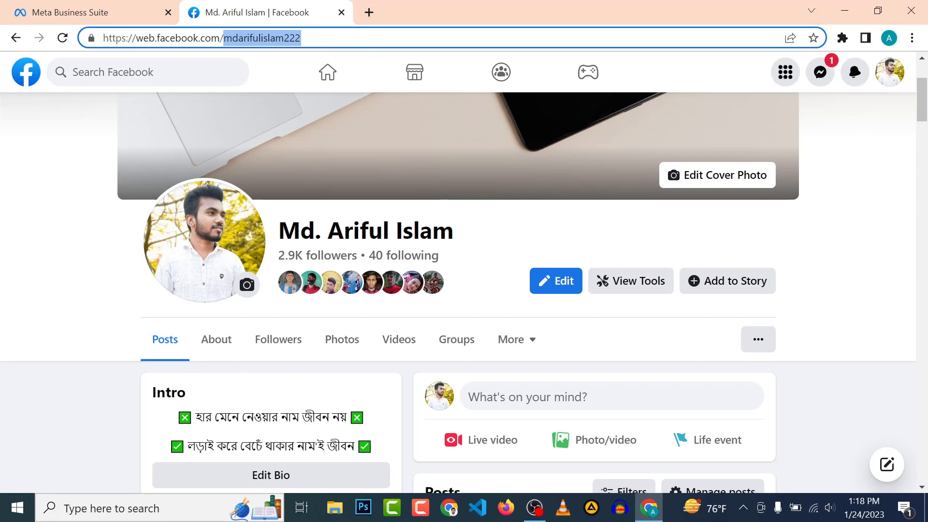
key(End)
key(shift+Left)
key(shift+Left)
key(shift+Left)
key(shift+Left)
key(shift+Left)
key(shift+Left)
key(shift+Left)
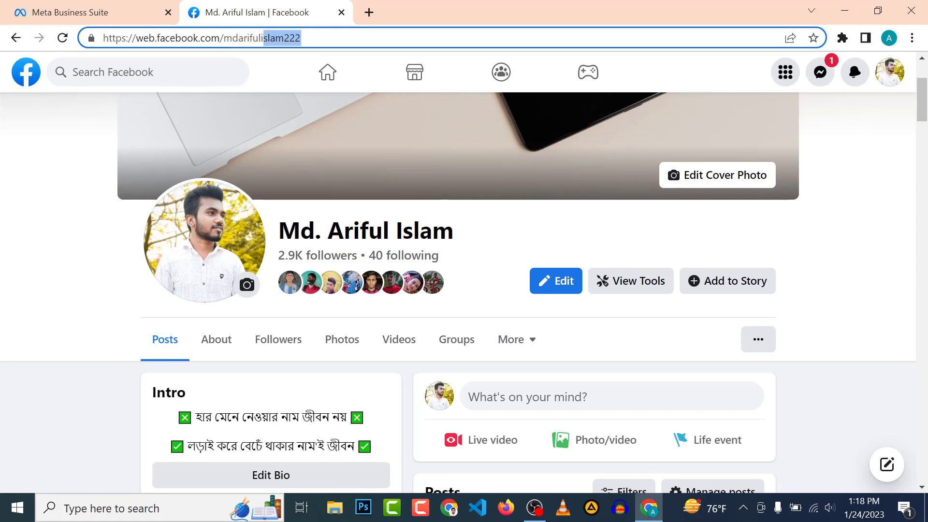
key(shift+Left)
key(shift+Left)
key(shift+Left)
key(shift+Left)
key(shift+Left)
key(shift+Left)
key(shift+Left)
key(shift+Left)
key(shift+Left)
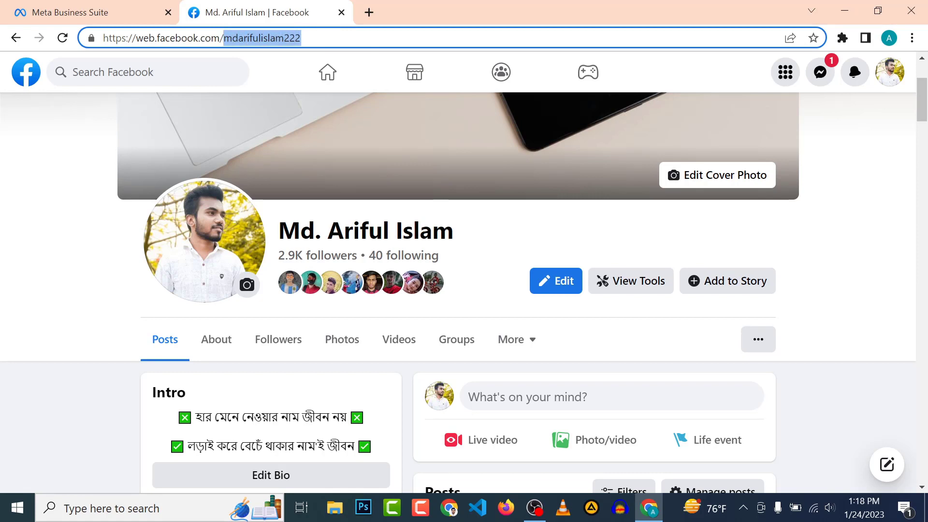
key(End)
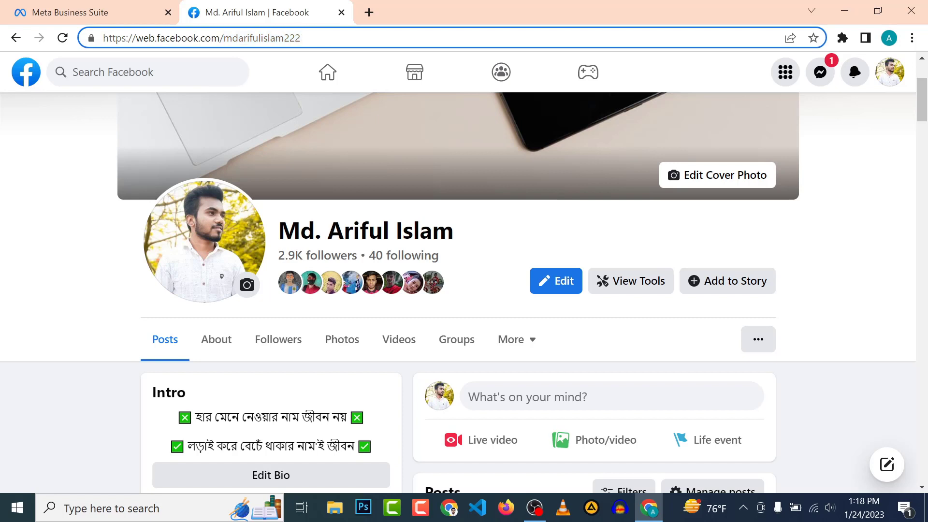
key(shift+Left)
key(shift+Left)
key(shift+Left)
key(shift+Left)
key(shift+Left)
key(shift+Left)
key(shift+Left)
key(shift+Left)
key(shift+Left)
key(shift+Left)
key(shift+Left)
key(shift+Left)
key(shift+Left)
key(shift+Left)
key(shift+Left)
key(shift+Left)
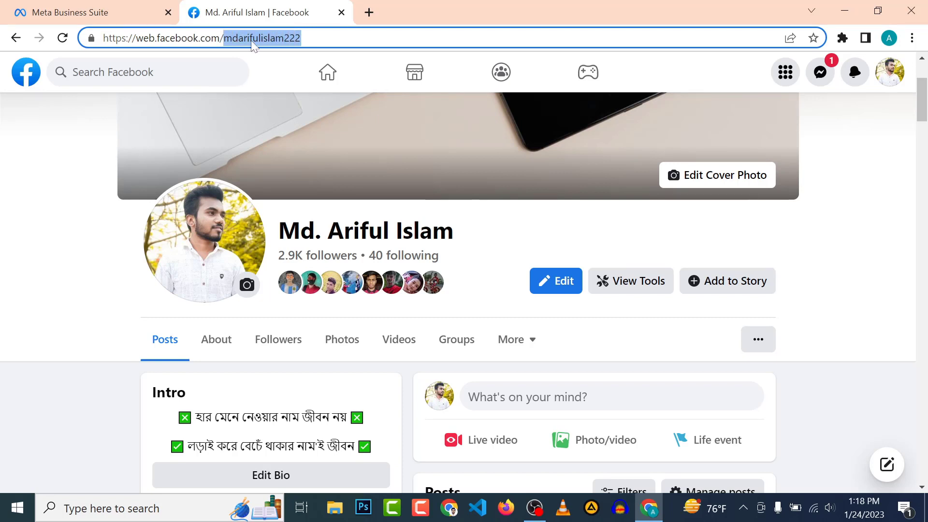
click(291, 38)
double_click(292, 38)
click(276, 38)
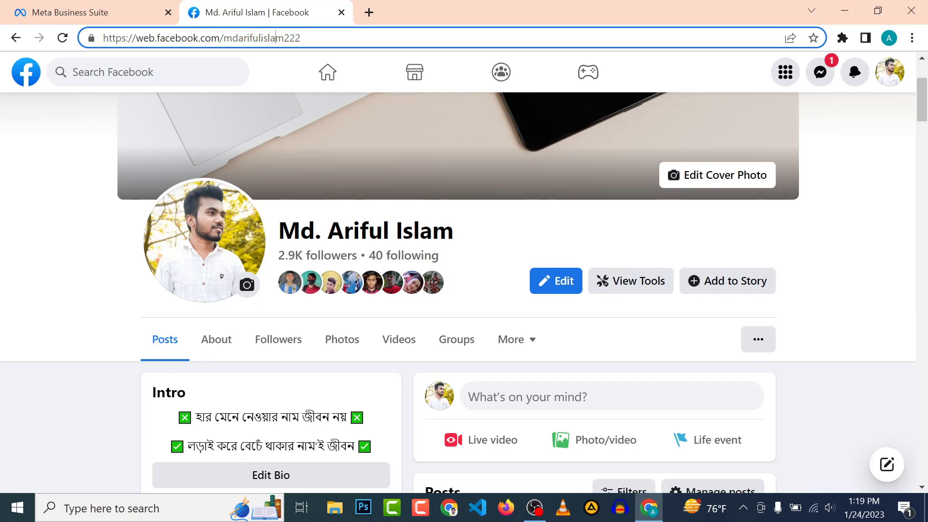
click(121, 10)
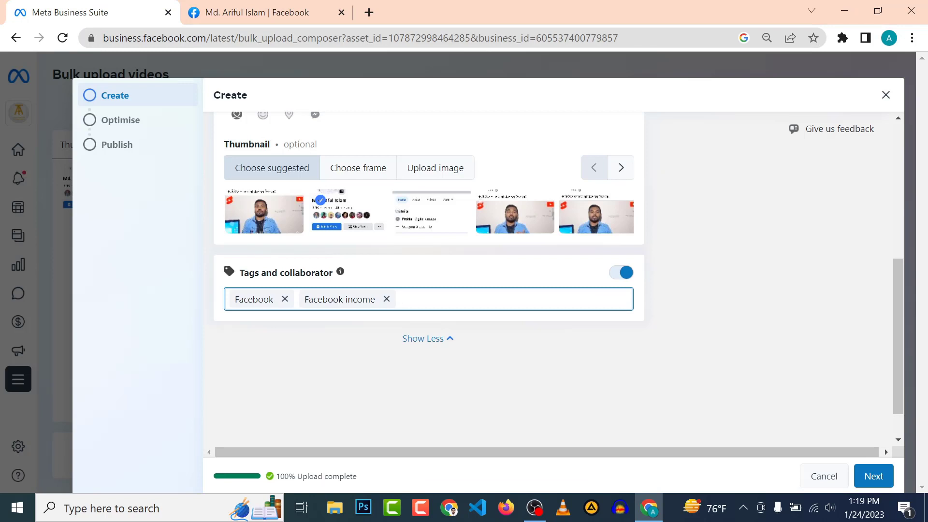
Add the personal profile as collaborator by searching its username.
text(mdarifulisma)
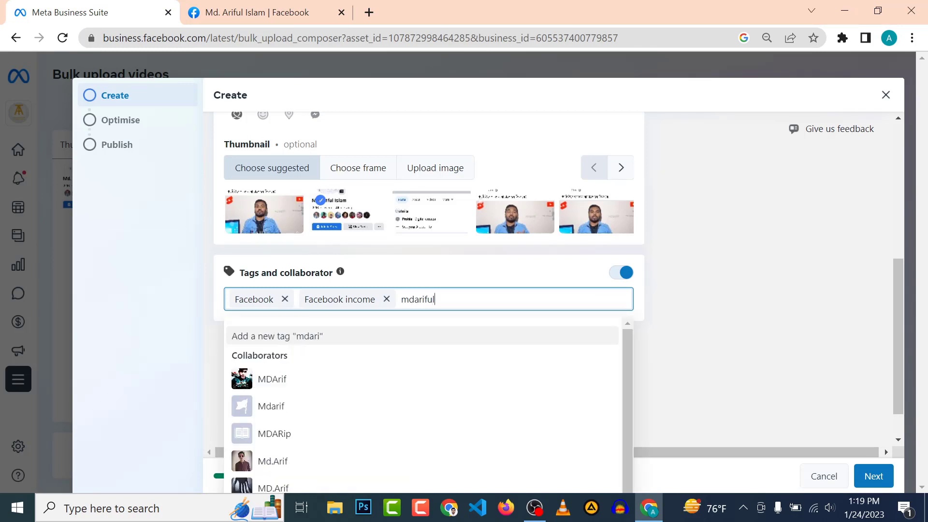
key(BackSpace)
key(BackSpace)
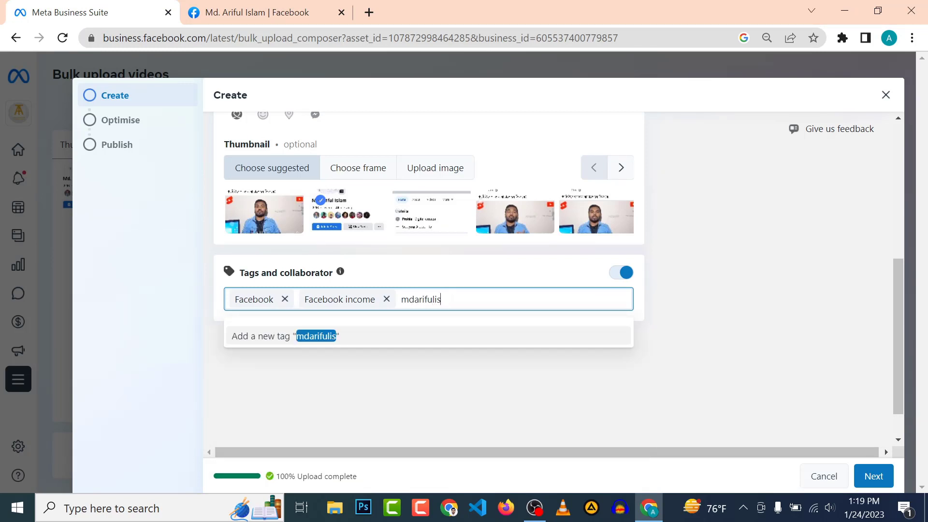
text(lam222)
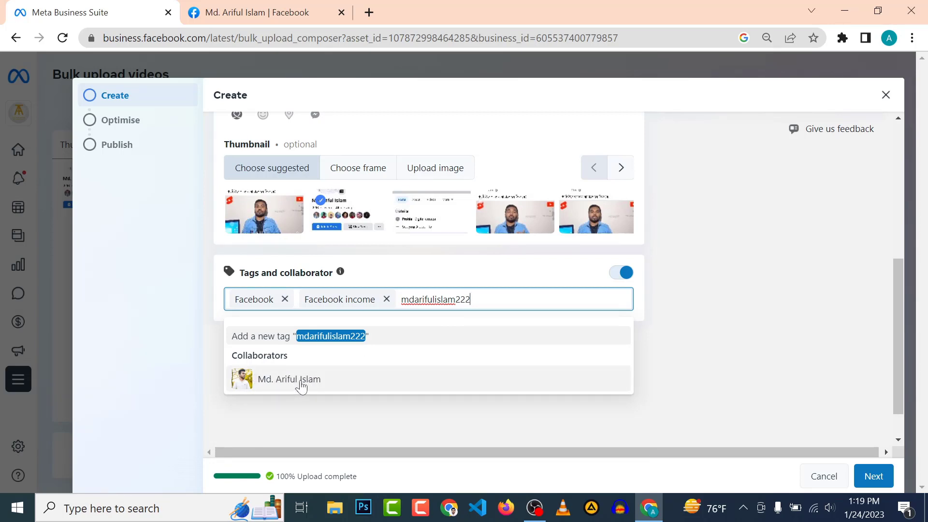
click(300, 382)
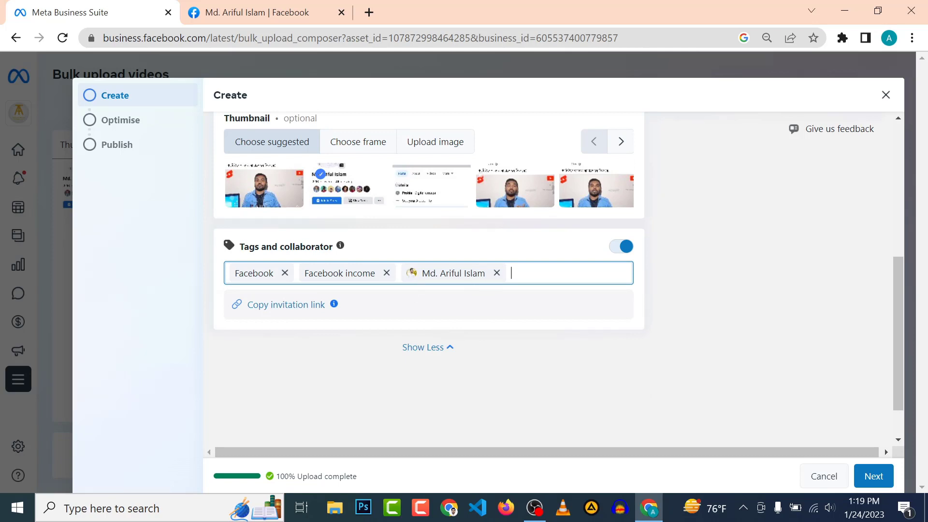
Advance the bulk upload from Create to the next step.
scroll(520, 336, up, 1)
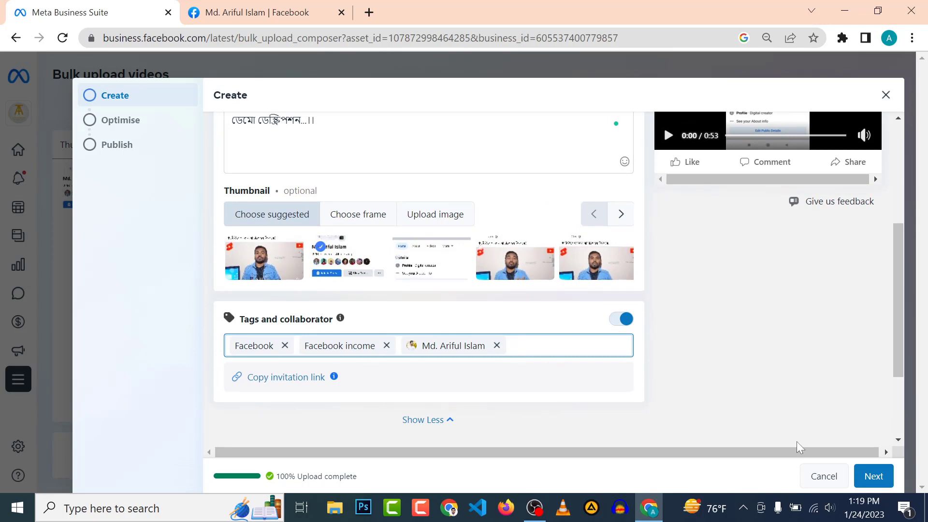
scroll(729, 368, up, 1)
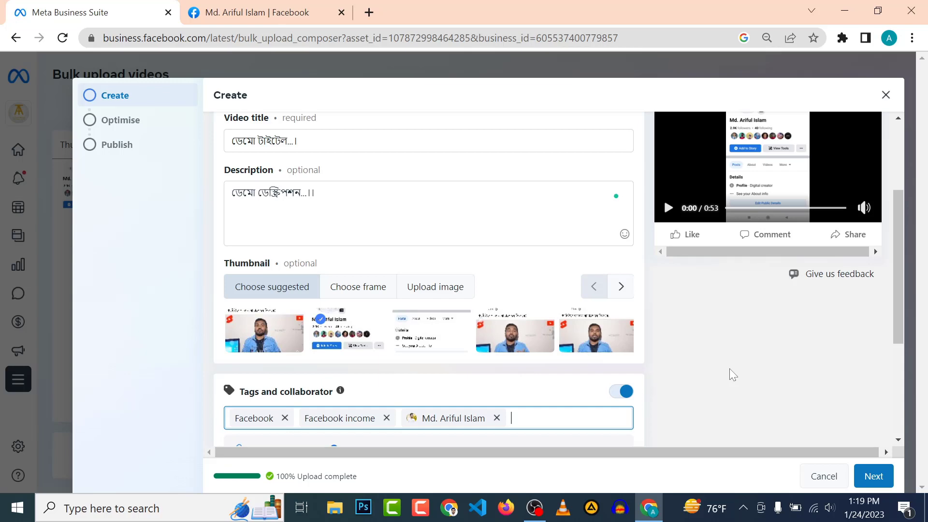
scroll(435, 314, up, 2)
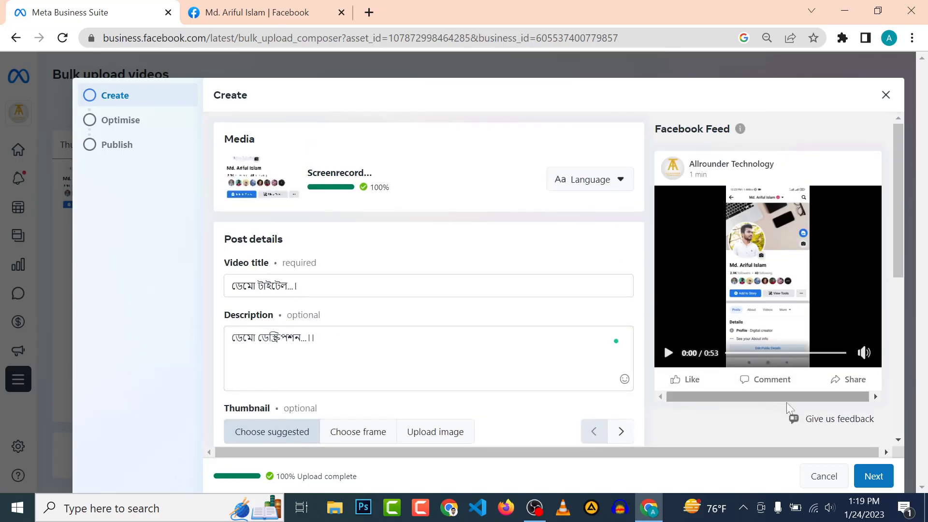
click(877, 477)
Keep the video on Publish now in the publishing options and save it to the bulk upload list.
click(864, 476)
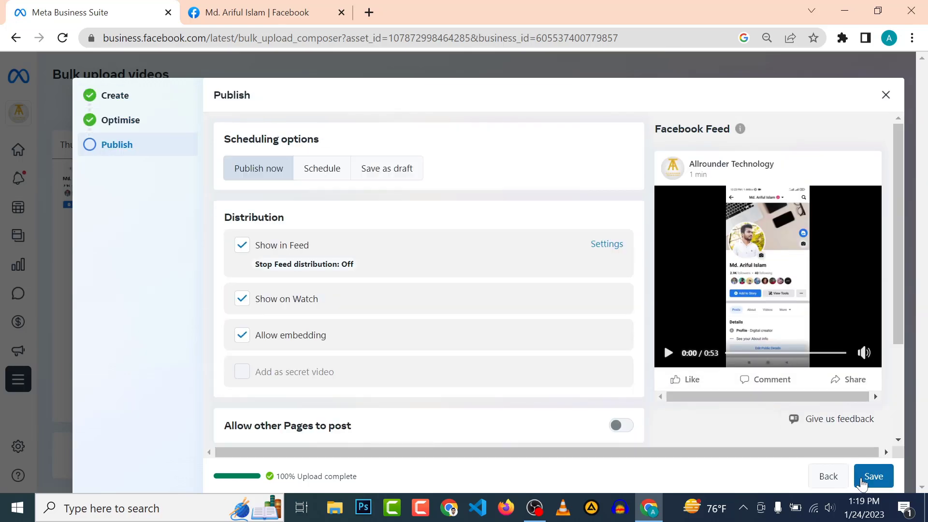
scroll(431, 276, down, 3)
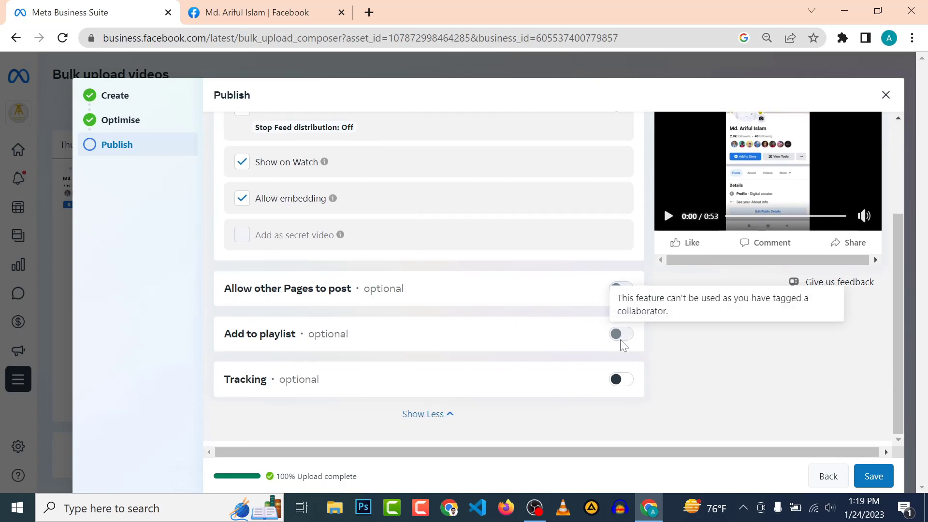
mouse_move(628, 342)
scroll(695, 382, up, 3)
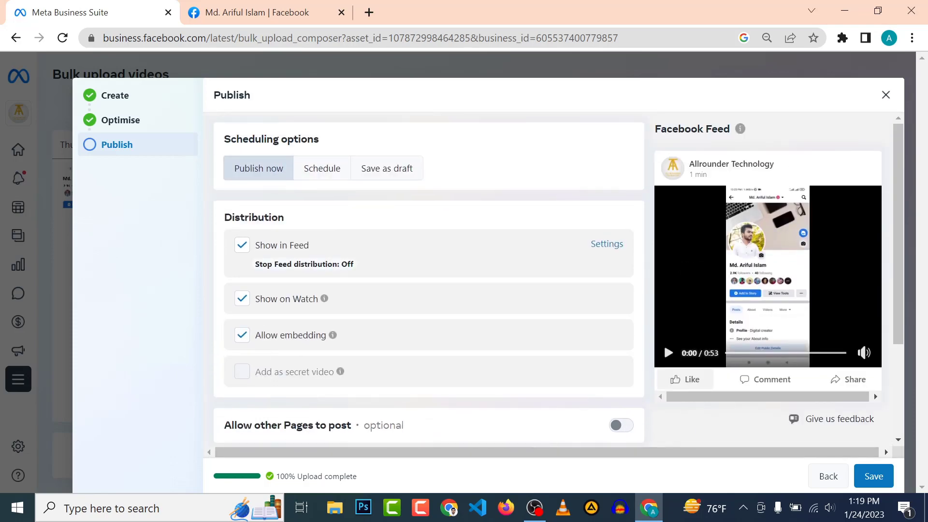
scroll(696, 382, down, 3)
scroll(696, 382, up, 3)
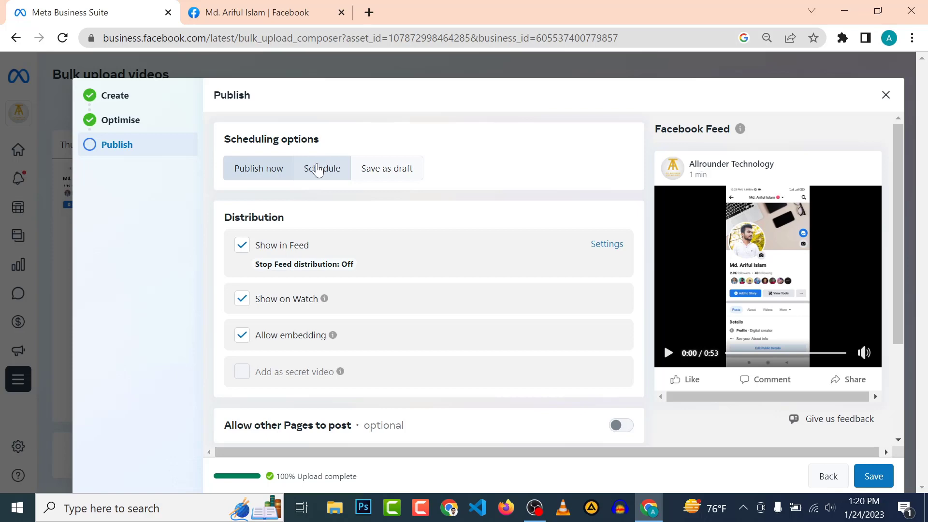
scroll(831, 339, down, 3)
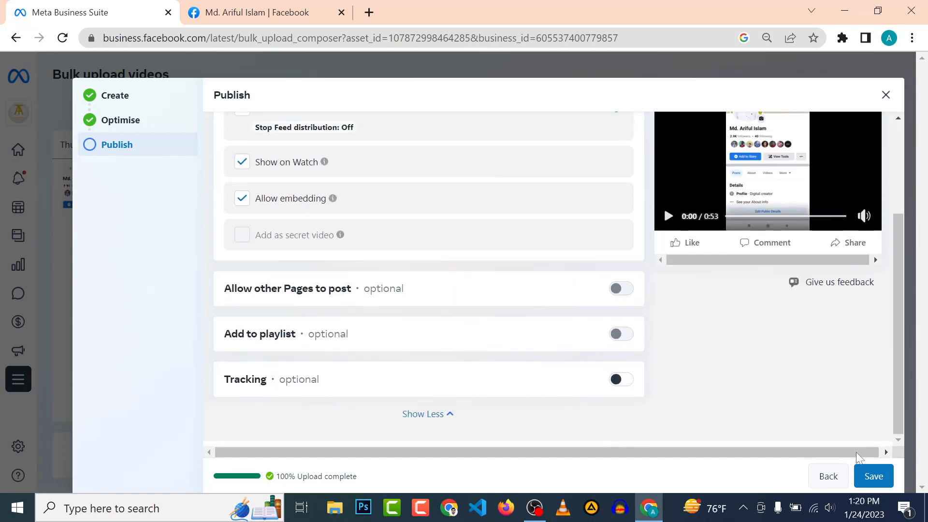
click(872, 475)
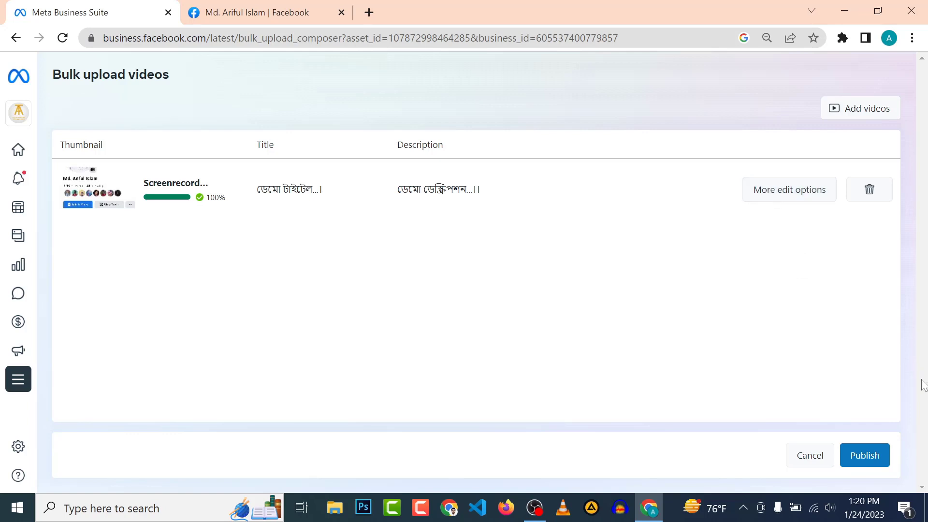
Publish the Bengali-titled video and go to the Published posts list.
click(864, 459)
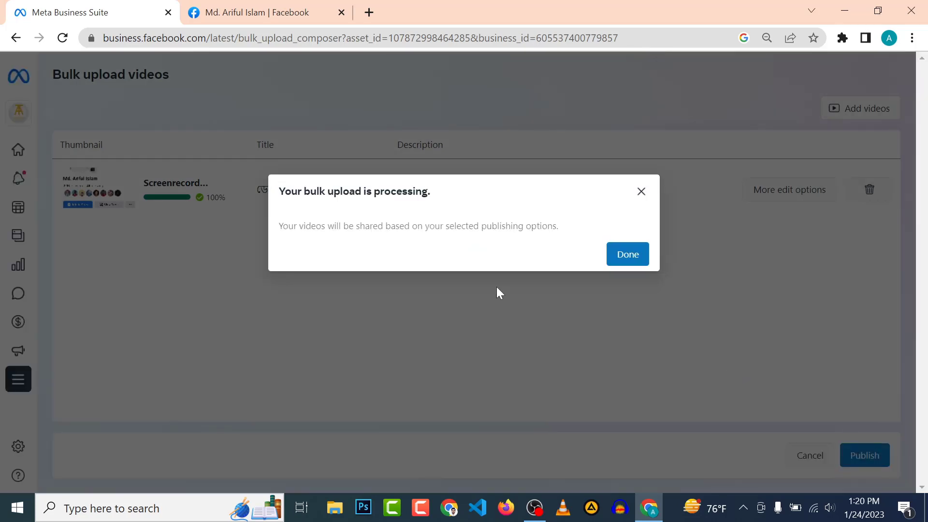
click(619, 260)
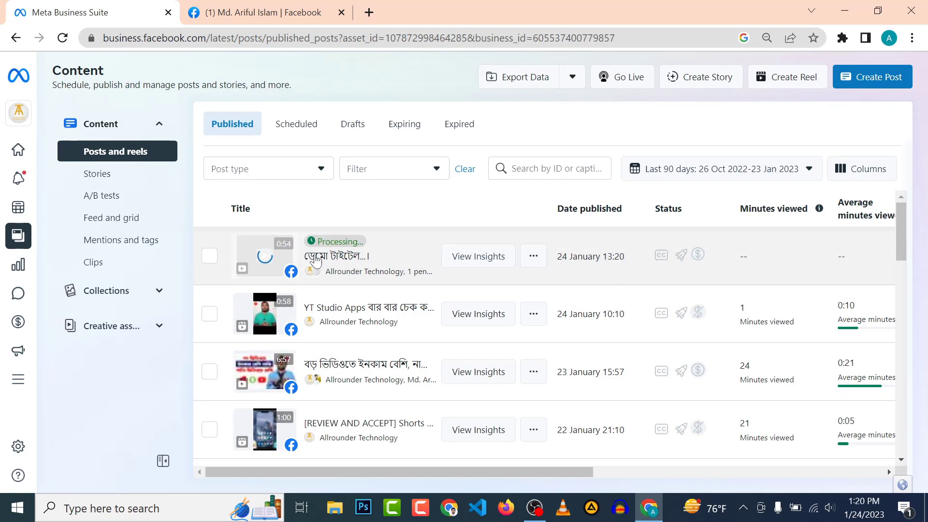
mouse_move(20, 122)
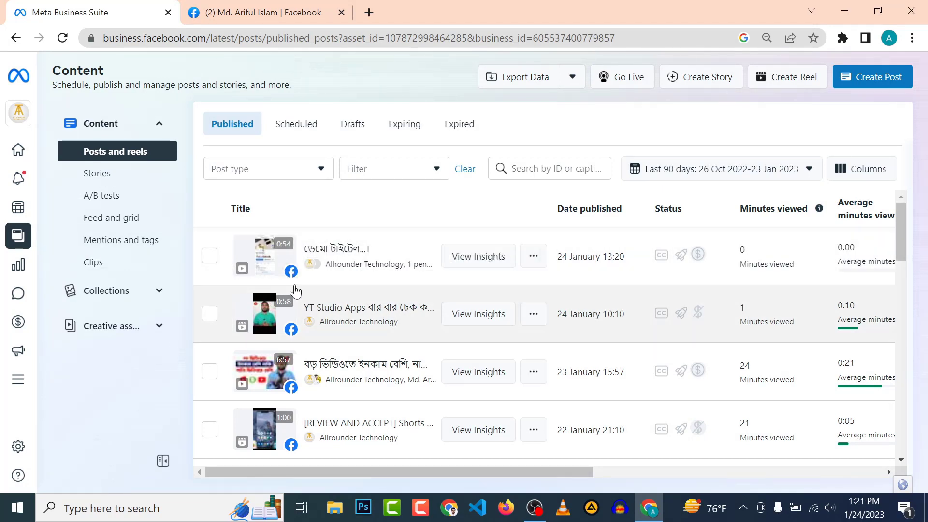
Accept Allrounder Technology's collaboration invite from the Facebook notifications on the personal profile.
click(220, 6)
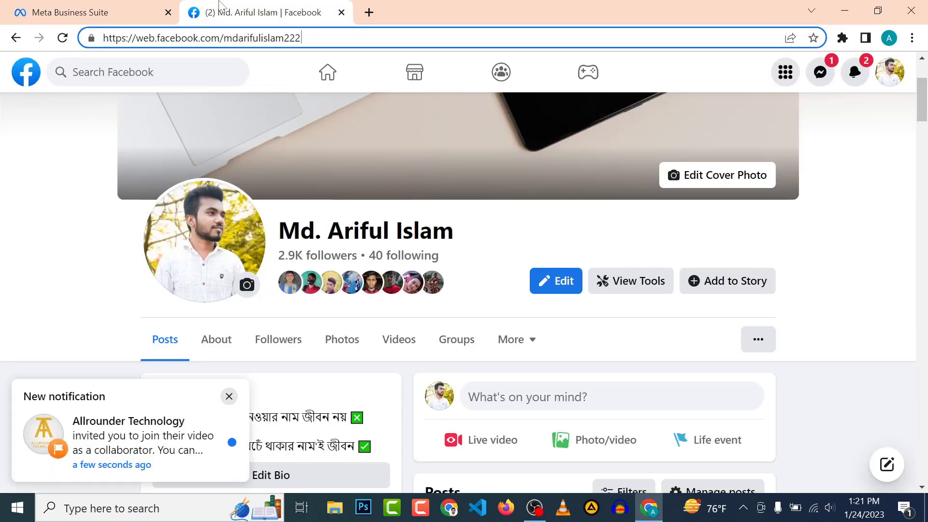
click(328, 75)
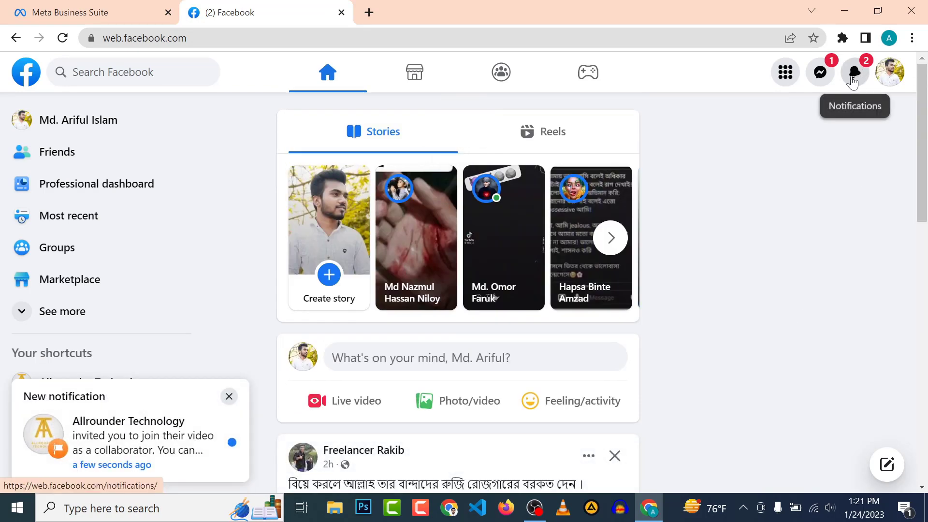
click(855, 74)
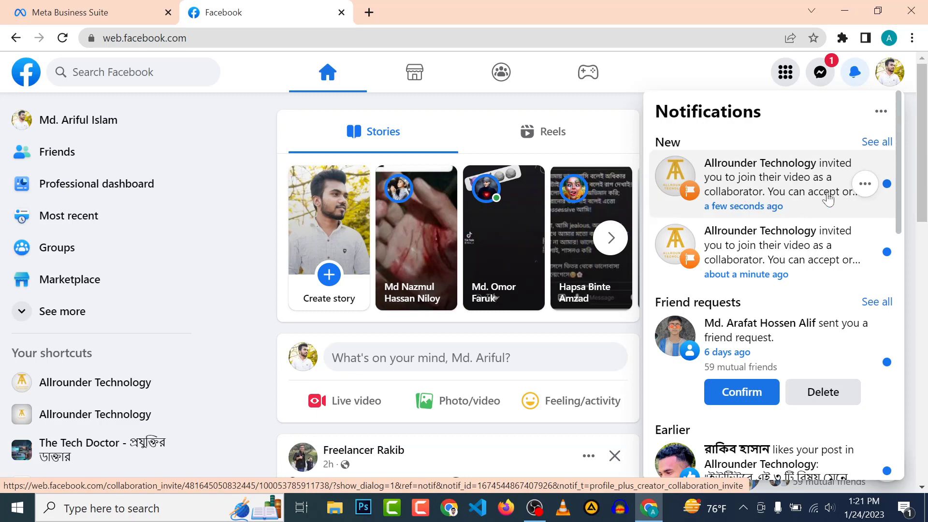
click(764, 187)
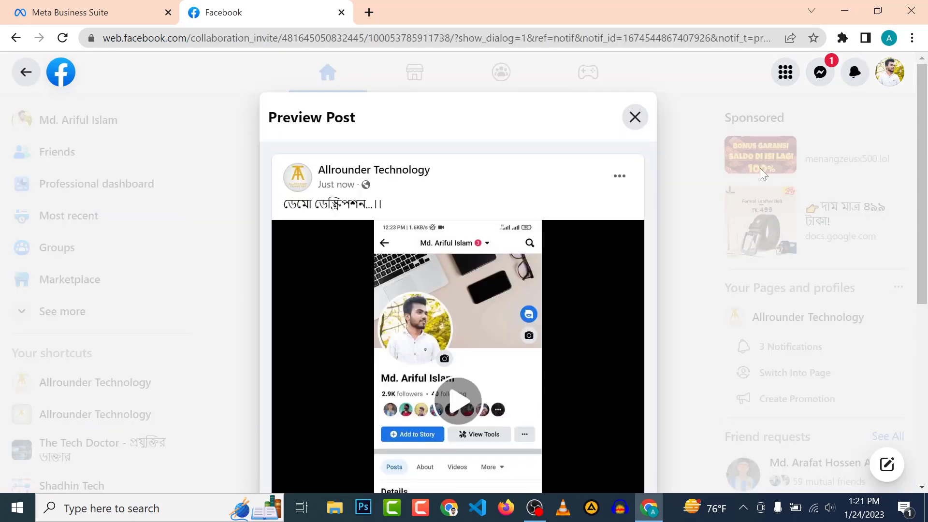
scroll(379, 370, down, 2)
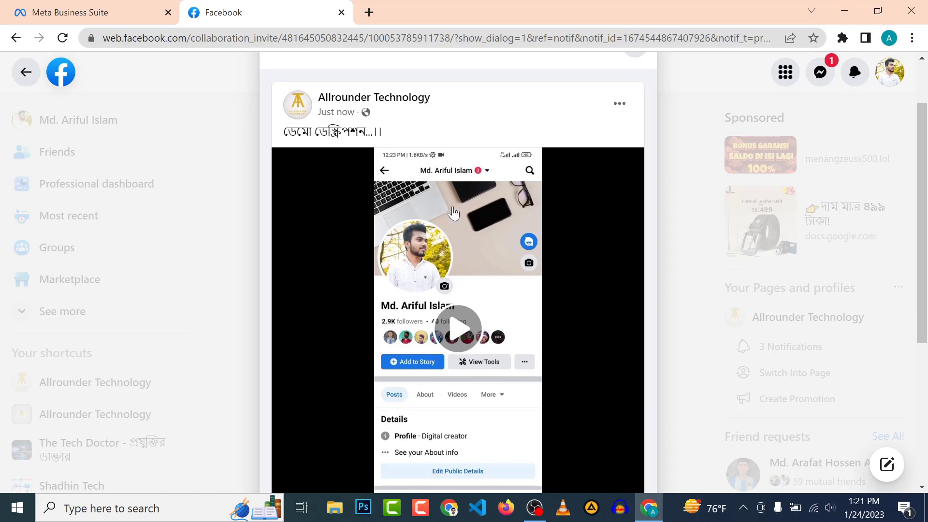
scroll(279, 160, down, 3)
scroll(301, 163, up, 5)
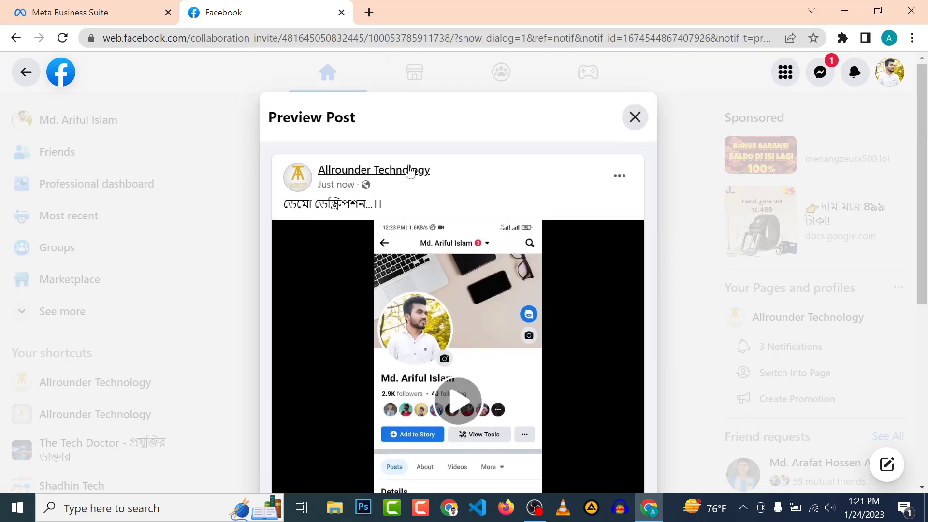
scroll(312, 170, down, 6)
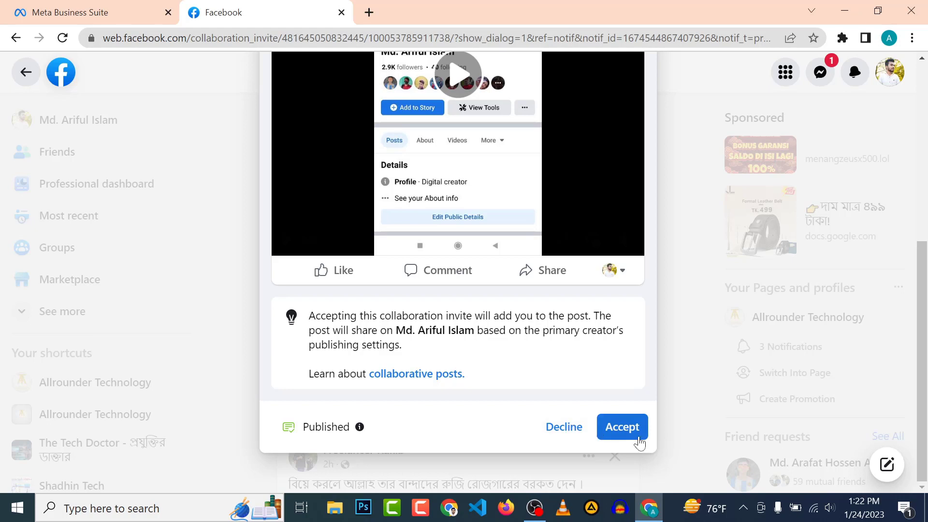
click(618, 435)
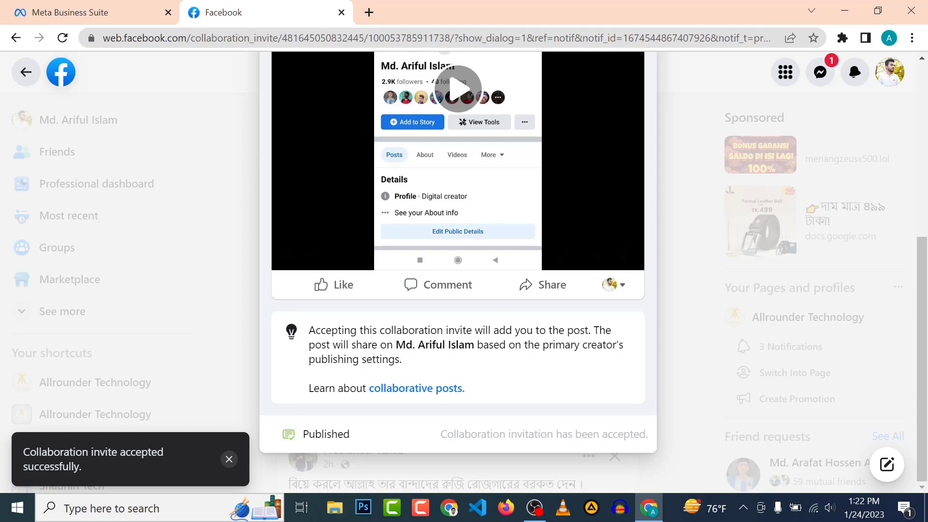
Reload the personal profile and find the new video post's Creation team box.
click(34, 82)
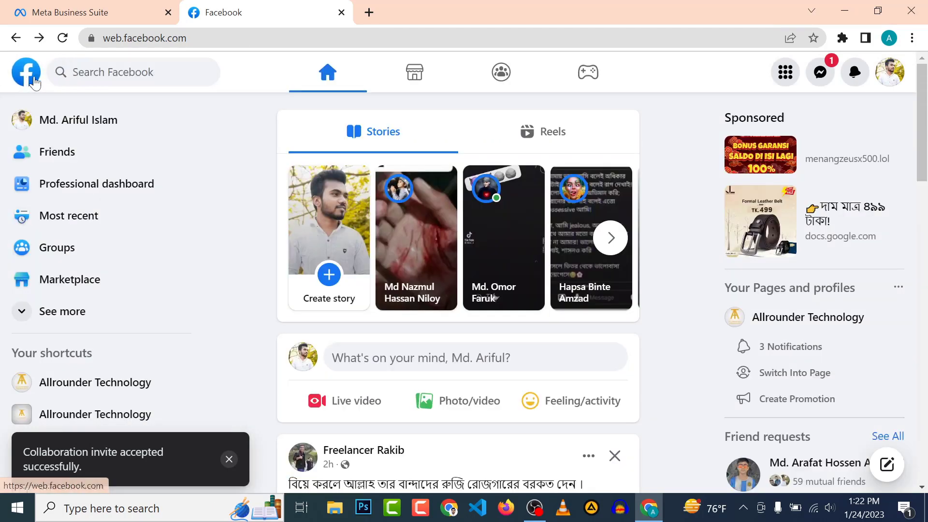
click(67, 126)
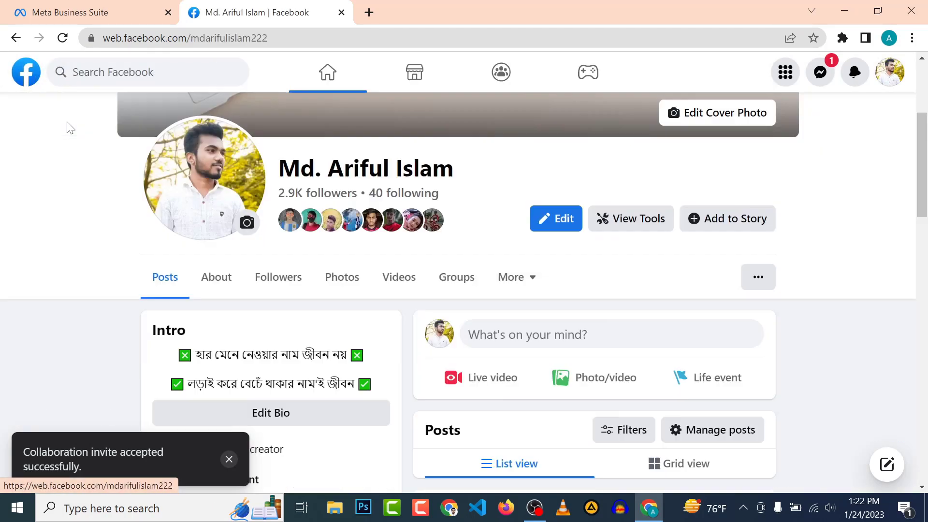
scroll(308, 263, down, 10)
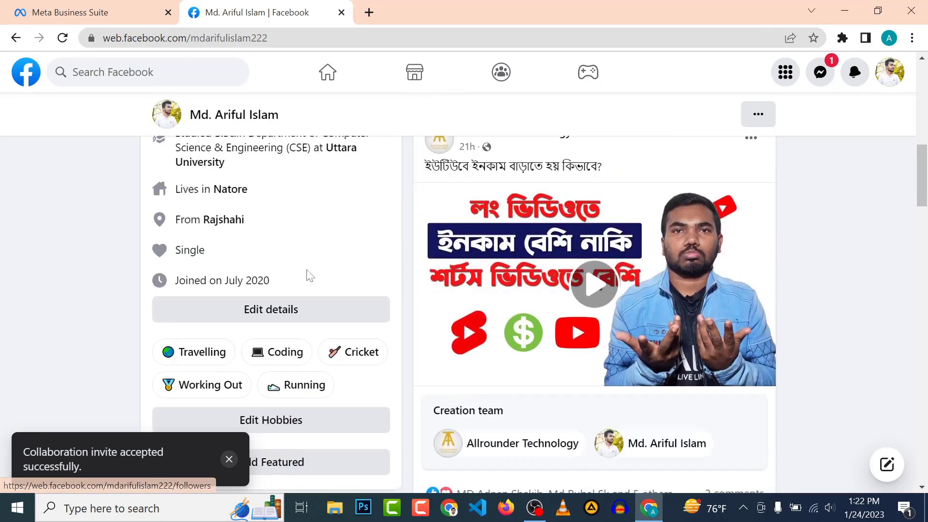
scroll(306, 271, up, 8)
scroll(307, 276, up, 3)
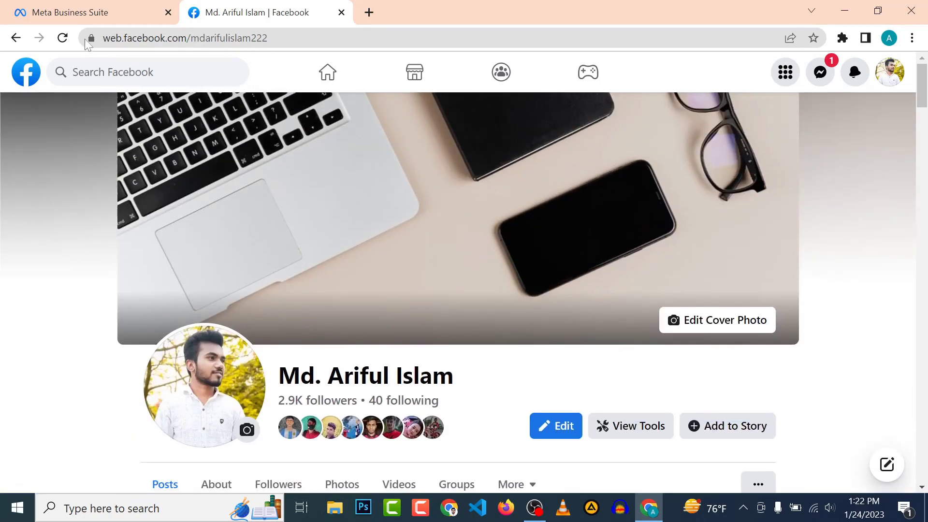
click(62, 38)
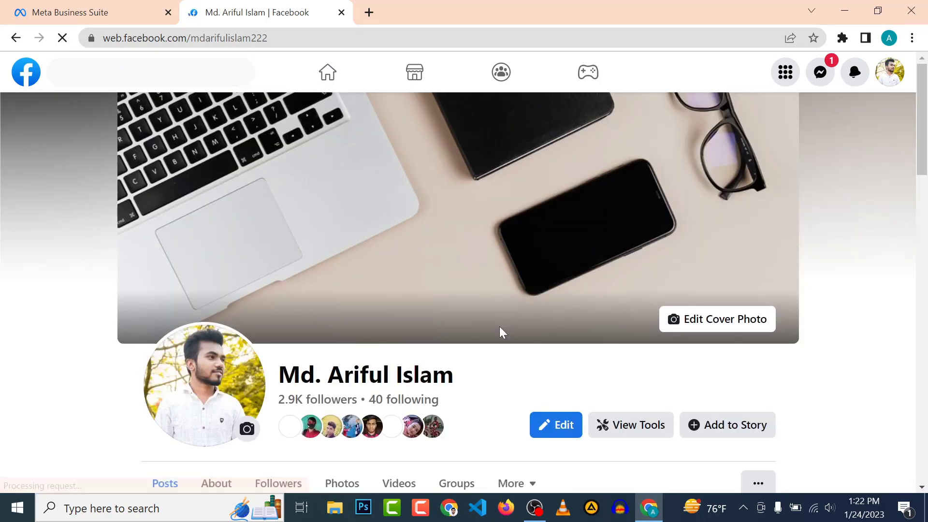
scroll(499, 329, down, 10)
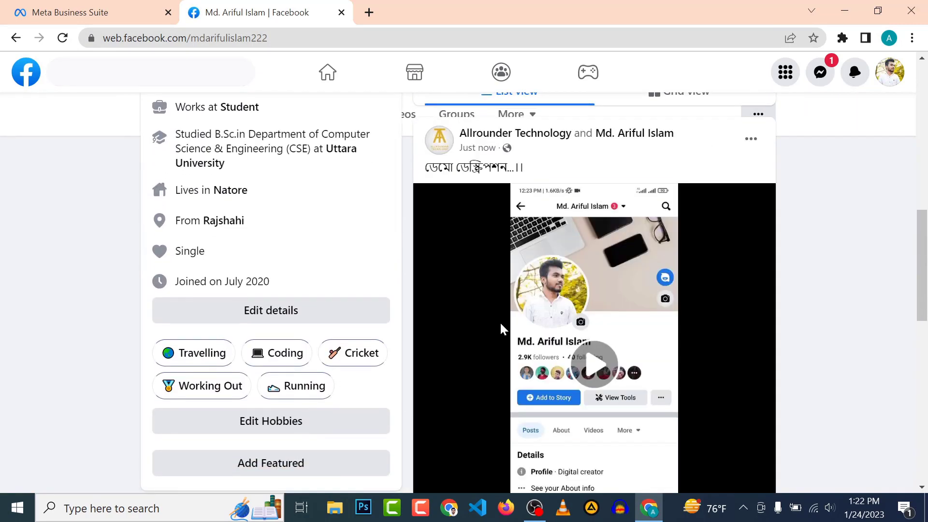
scroll(482, 169, up, 8)
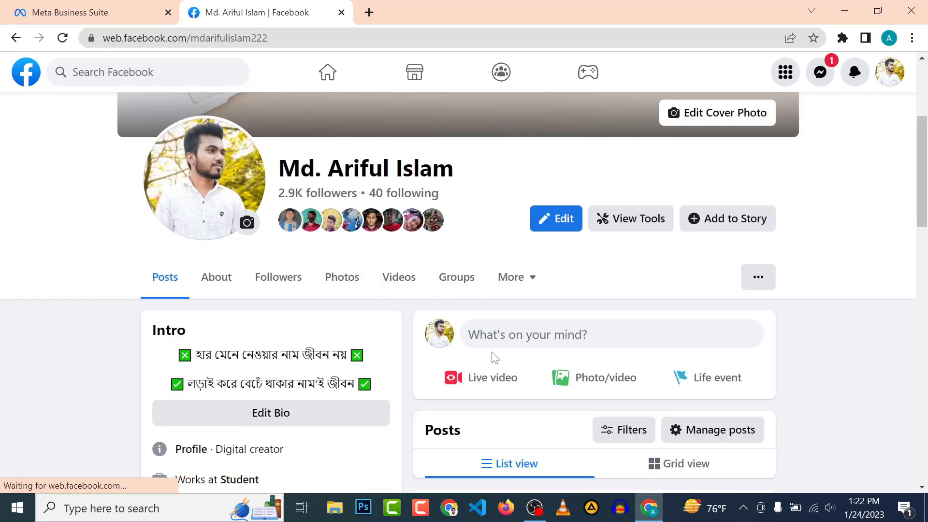
scroll(491, 356, down, 10)
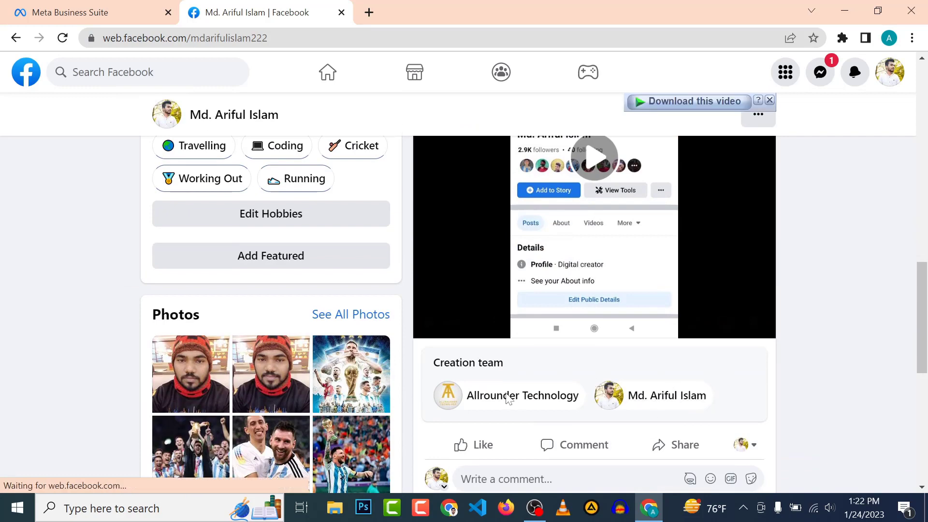
scroll(463, 338, down, 2)
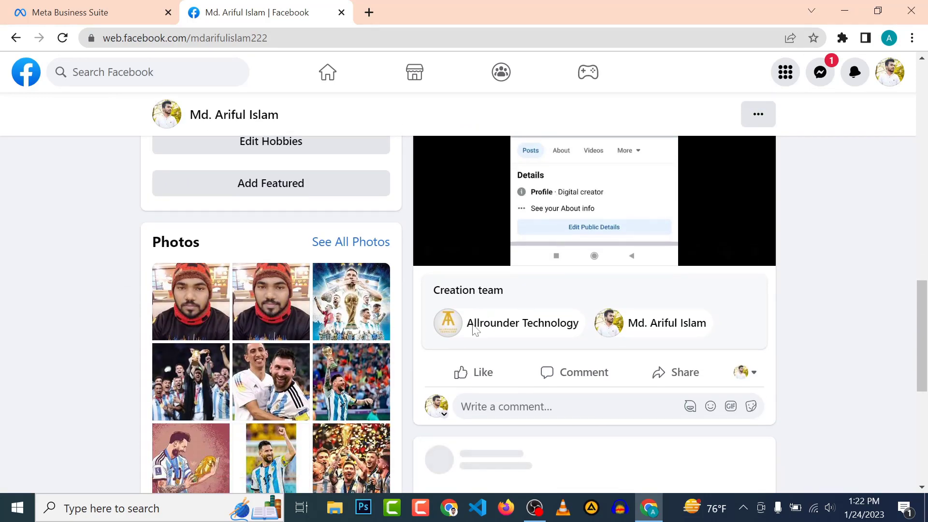
scroll(666, 375, up, 5)
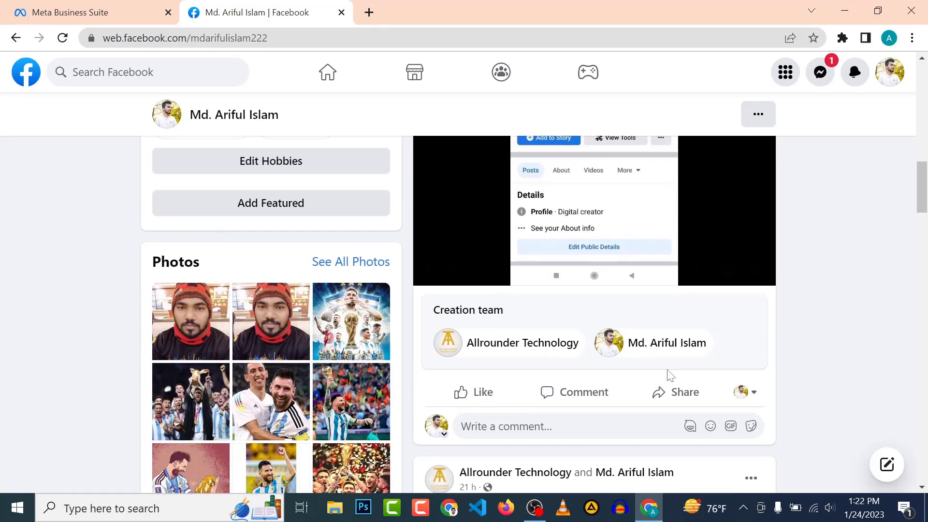
scroll(603, 315, up, 2)
scroll(565, 348, down, 1)
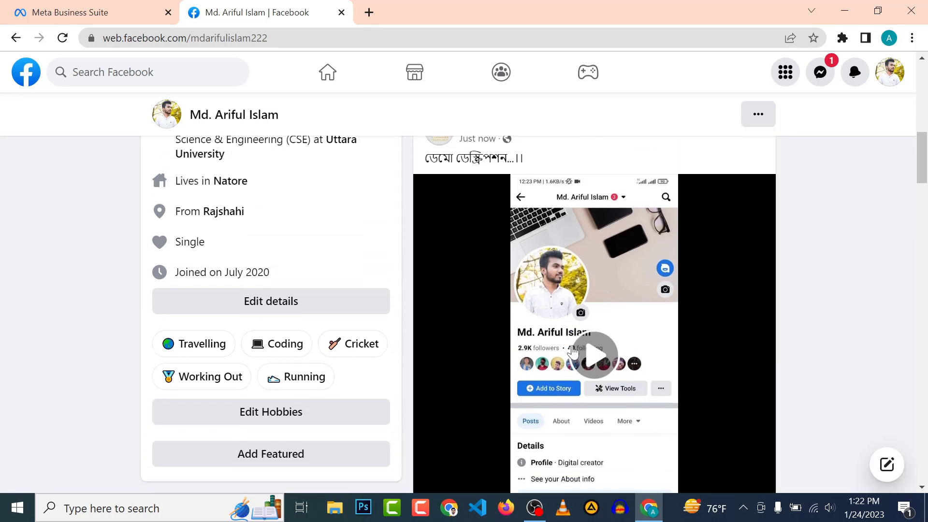
scroll(565, 347, up, 2)
scroll(563, 356, down, 4)
scroll(564, 367, up, 3)
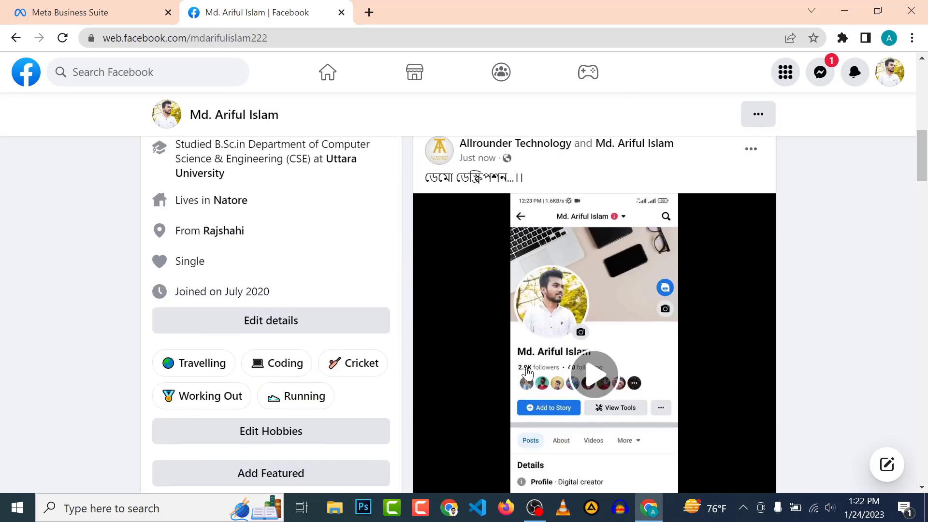
scroll(580, 376, up, 3)
Recheck the co-authored post on the profile, then return to Business Suite's Published posts.
click(140, 7)
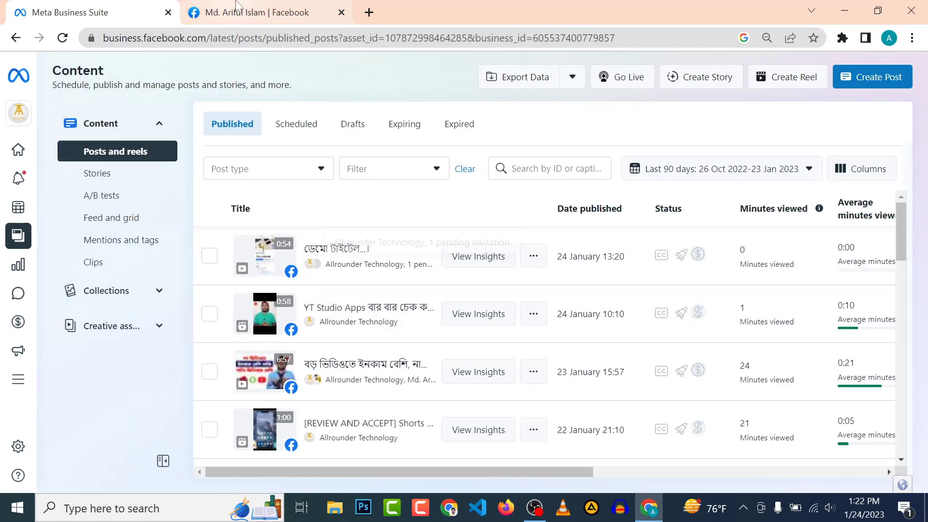
click(257, 12)
scroll(570, 442, down, 9)
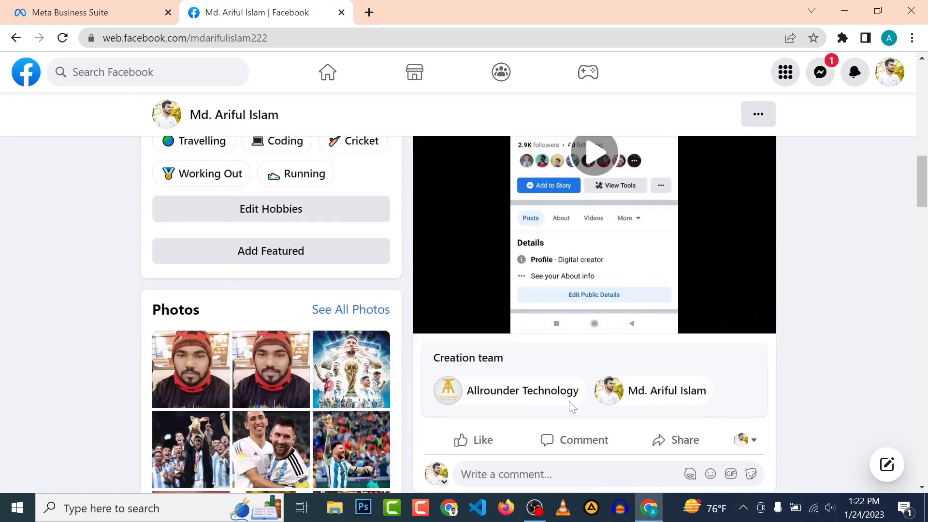
scroll(574, 396, up, 8)
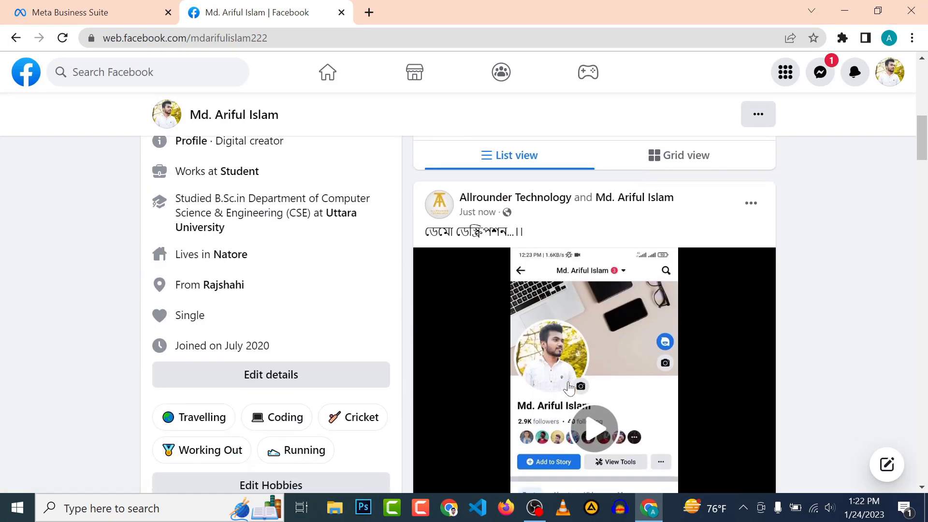
mouse_move(483, 220)
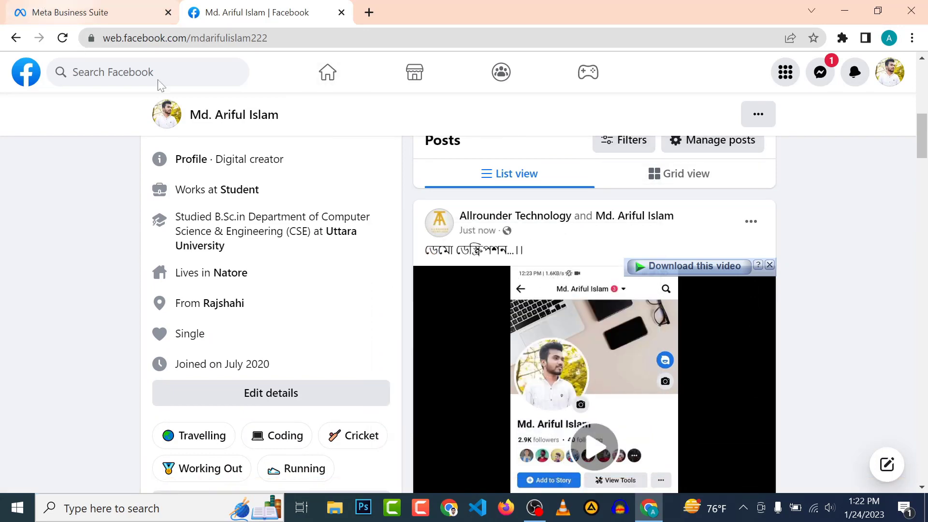
scroll(398, 373, up, 5)
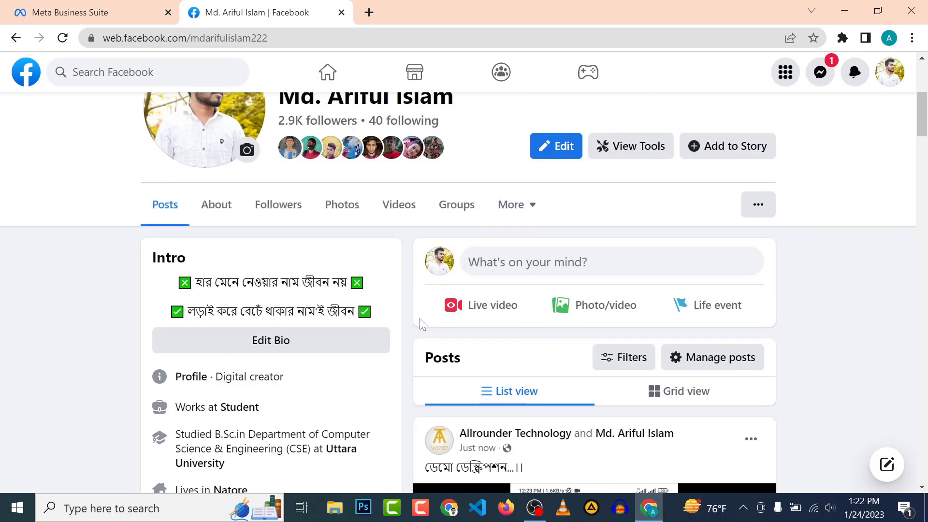
scroll(408, 179, up, 3)
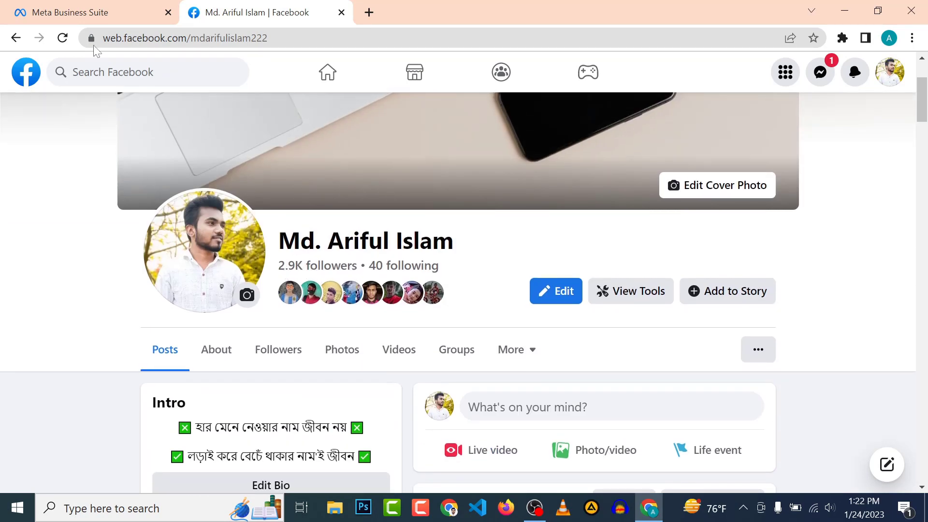
click(86, 8)
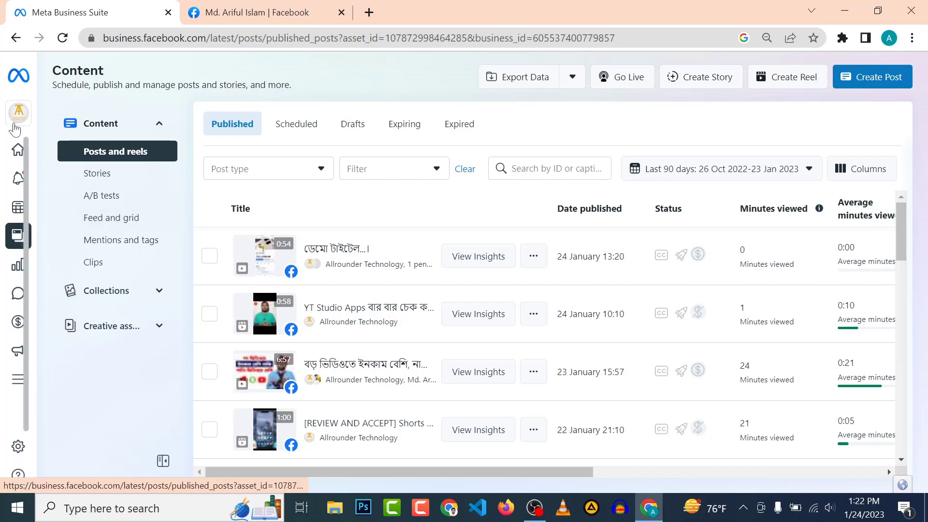
click(17, 150)
click(17, 149)
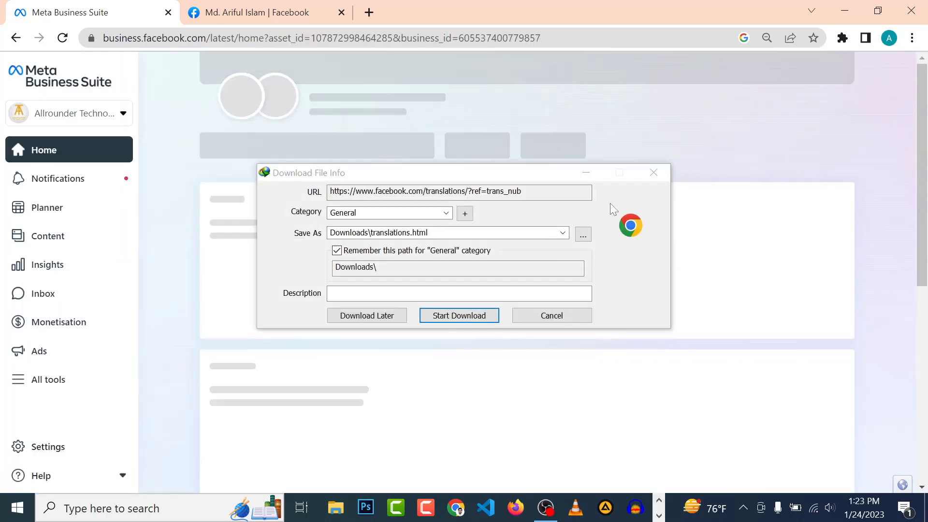
click(652, 172)
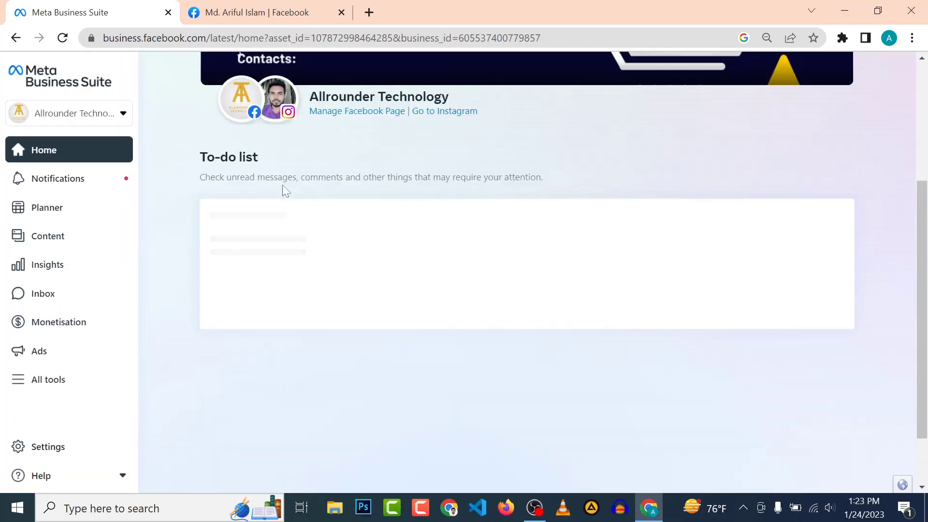
key(alt+Left)
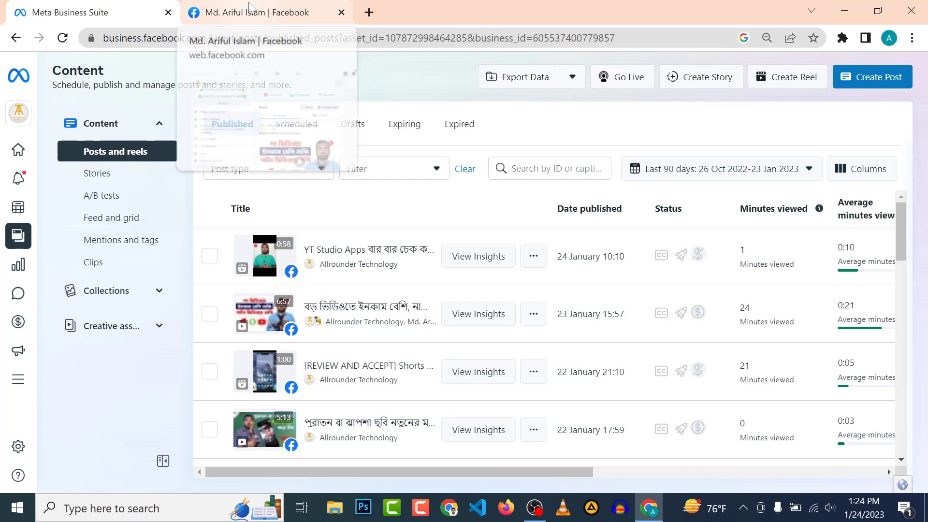
click(251, 6)
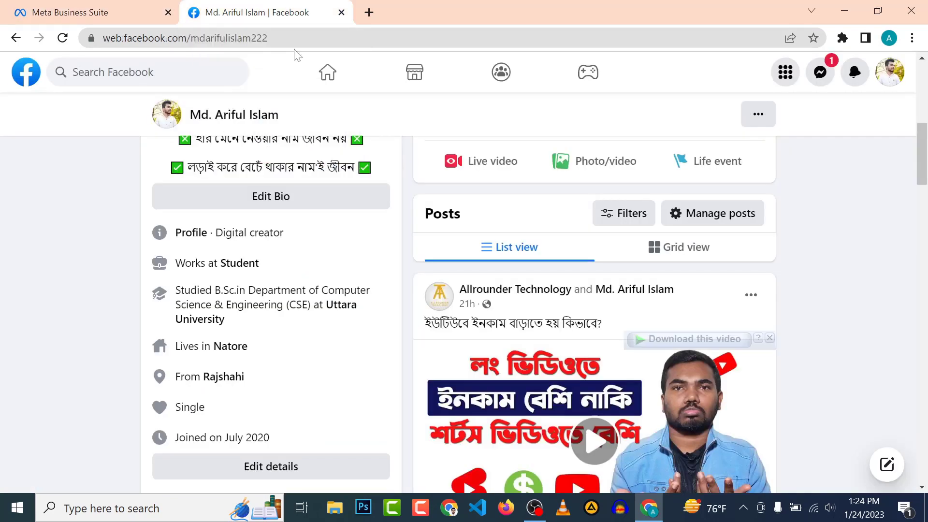
scroll(293, 221, up, 5)
mouse_move(309, 232)
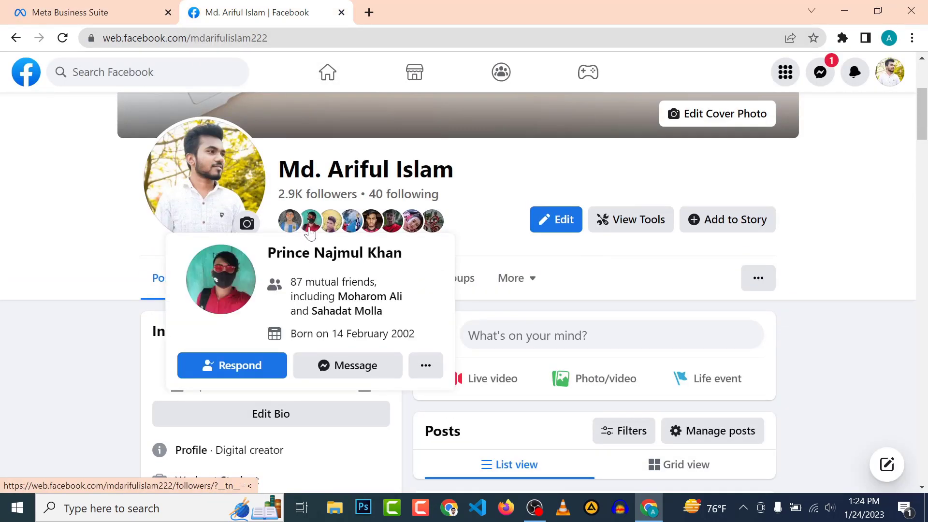
scroll(509, 147, up, 2)
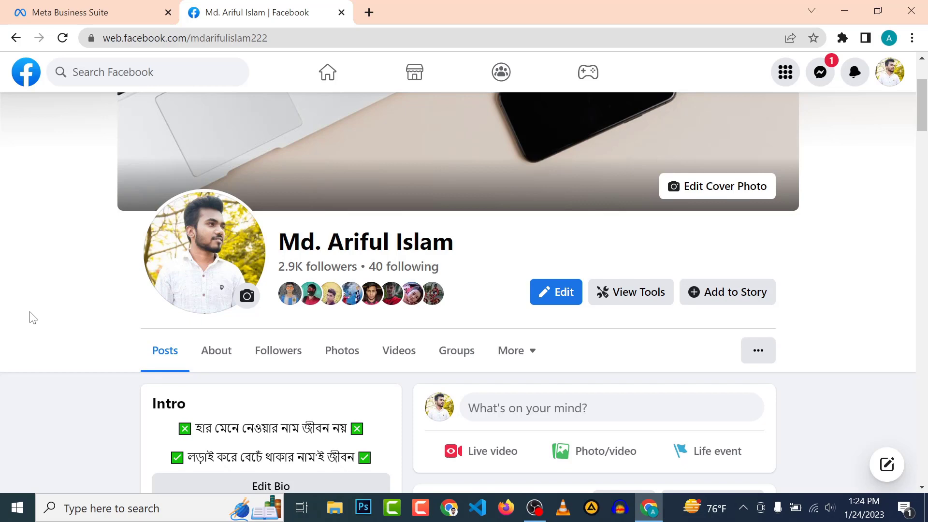
key(ctrl+shift+Tab)
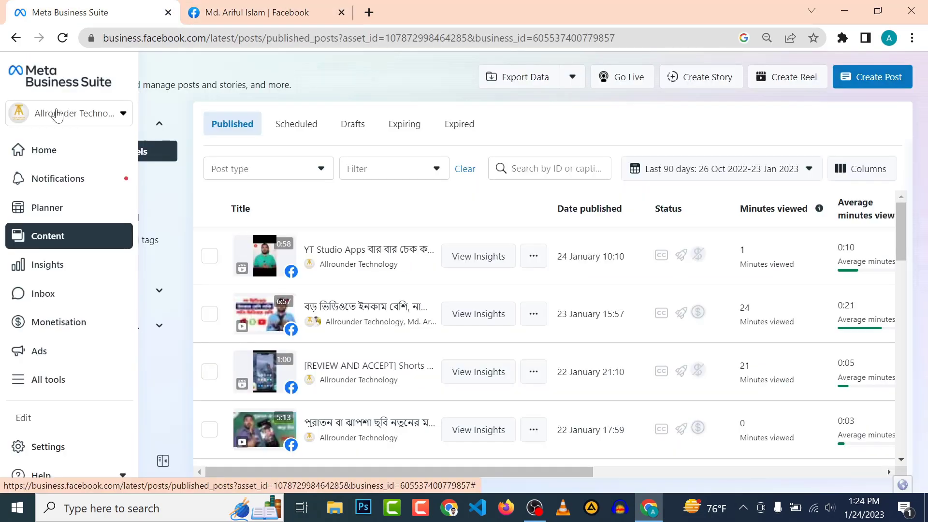